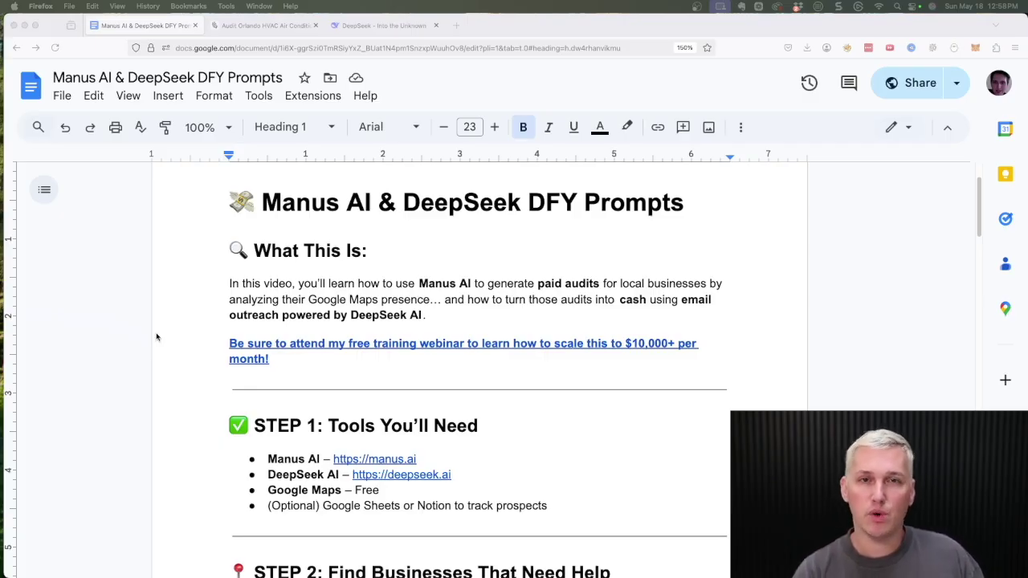
# Scroll through the Paul James 'Google Money Cheat Code' free training landing page
pyautogui.scroll(-6, 458, 317)
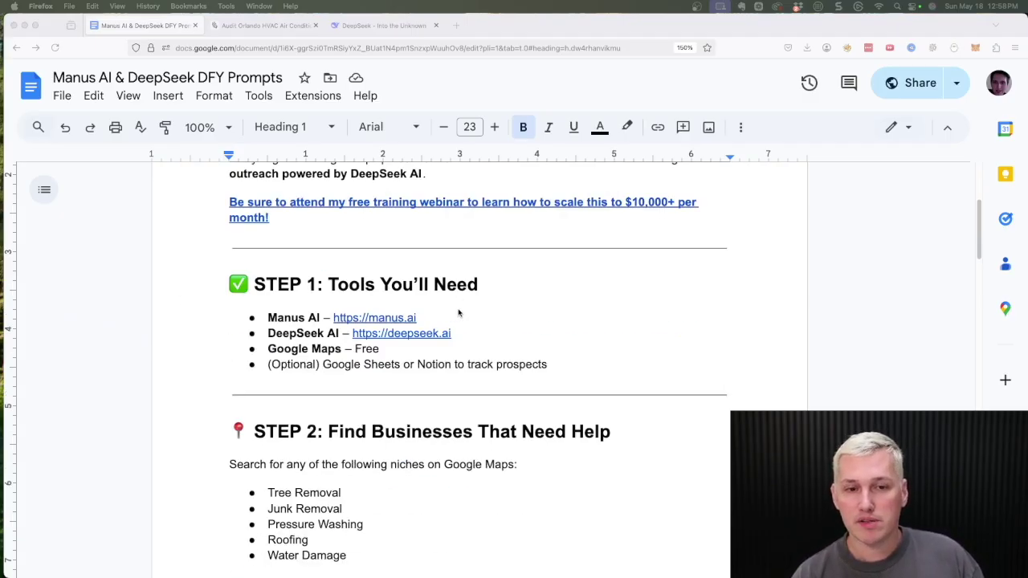
pyautogui.scroll(-10, 455, 323)
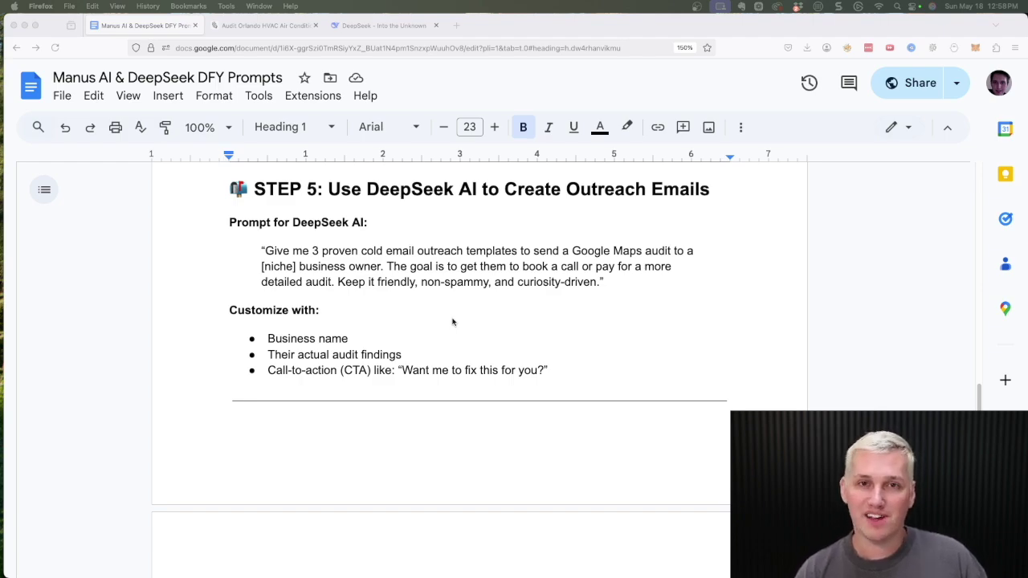
pyautogui.scroll(-5, 473, 335)
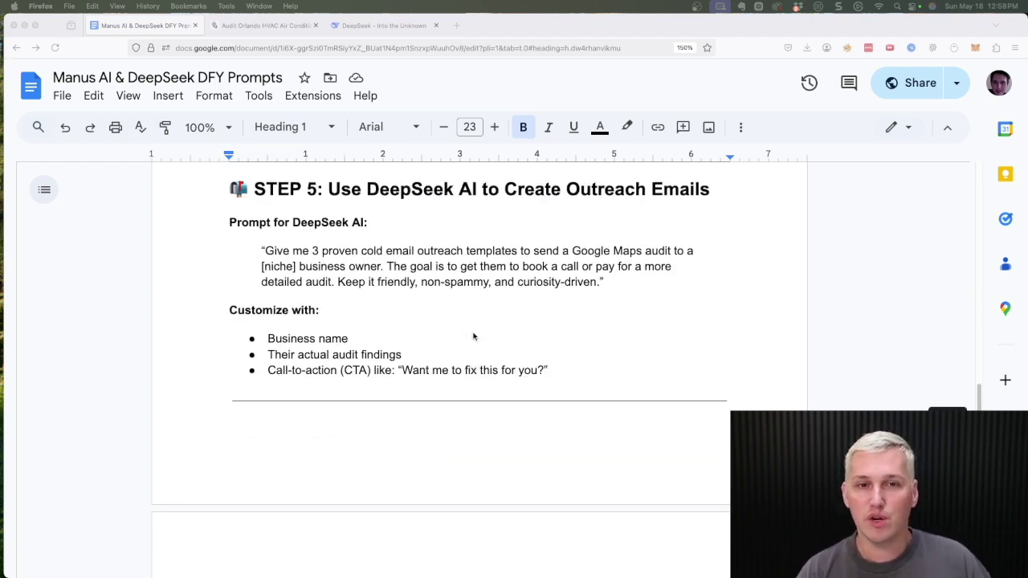
pyautogui.scroll(5, 473, 336)
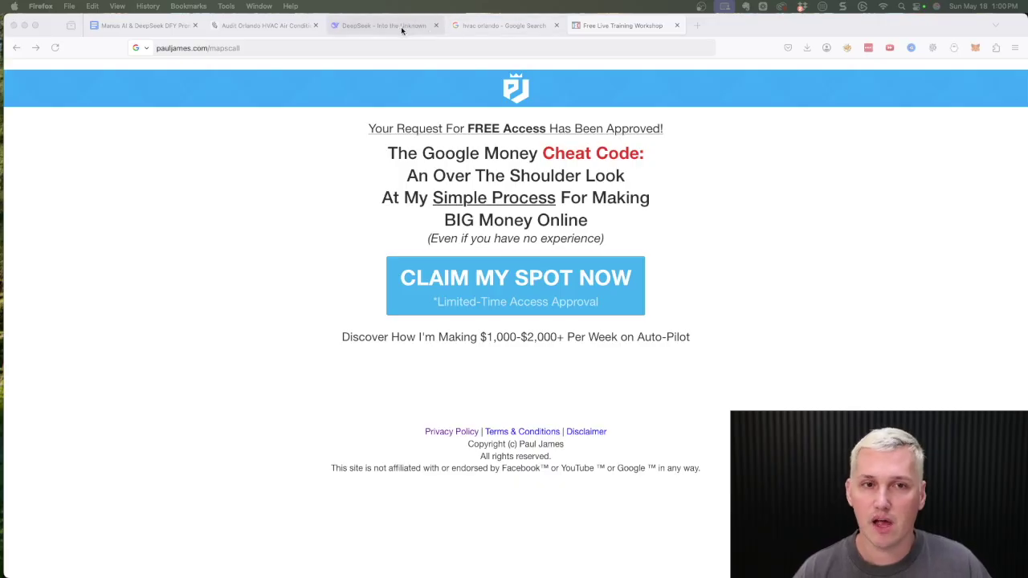
# Bring up the 'hvac orlando' Google results with the local Businesses map
pyautogui.click(475, 31)
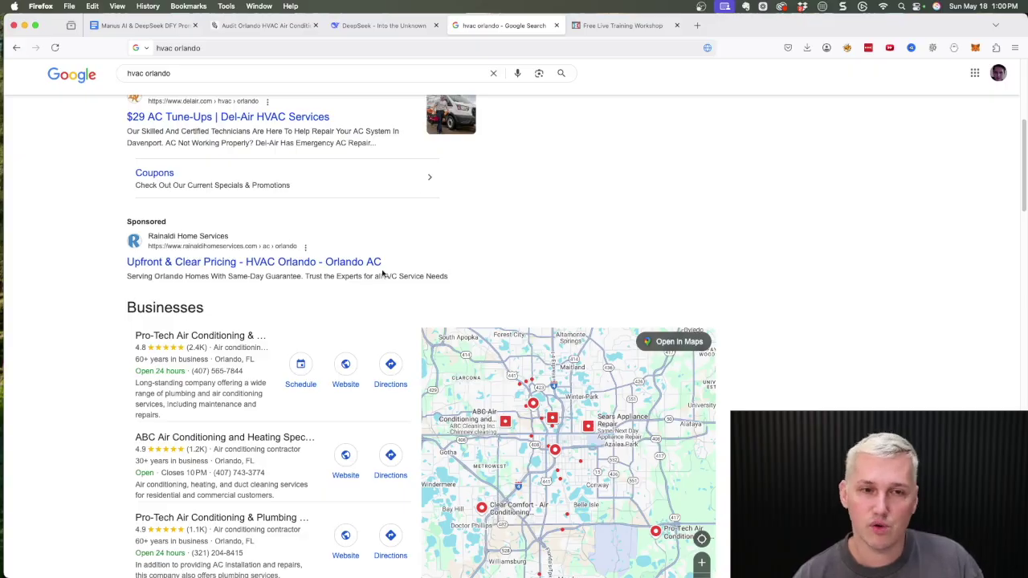
# Return to the DFY prompts doc and point out the Roofing and Water Damage niches in Step 2
pyautogui.click(157, 28)
pyautogui.scroll(20, 432, 357)
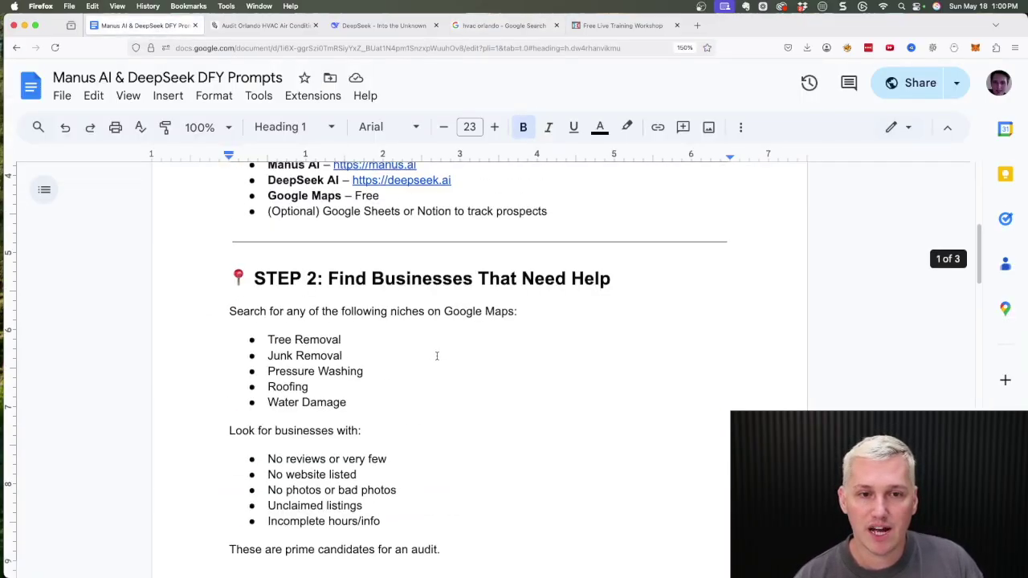
pyautogui.scroll(-5, 433, 356)
pyautogui.moveTo(267, 235); pyautogui.dragTo(328, 300)
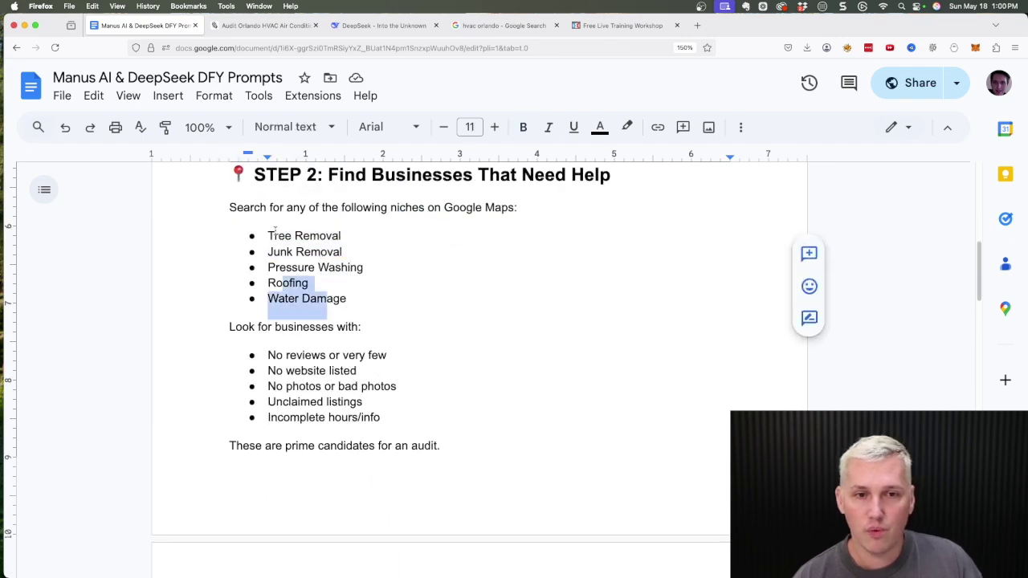
pyautogui.moveTo(274, 234); pyautogui.dragTo(362, 332)
pyautogui.click(353, 329)
# Highlight the weak-listing criteria: few or no reviews, no website, and unclaimed listings
pyautogui.moveTo(268, 355); pyautogui.dragTo(377, 356)
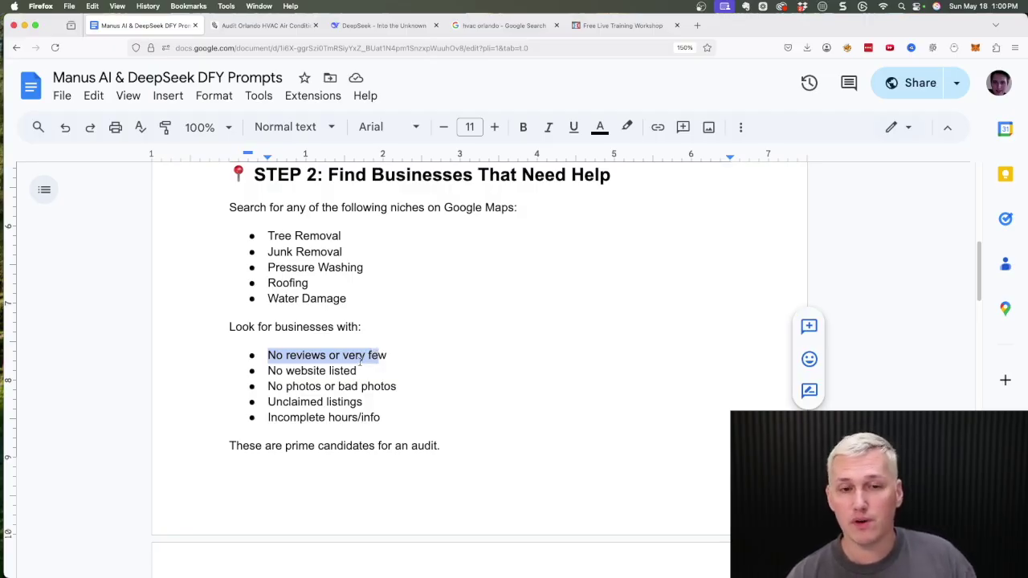
pyautogui.moveTo(286, 370); pyautogui.dragTo(343, 368)
pyautogui.click(322, 386)
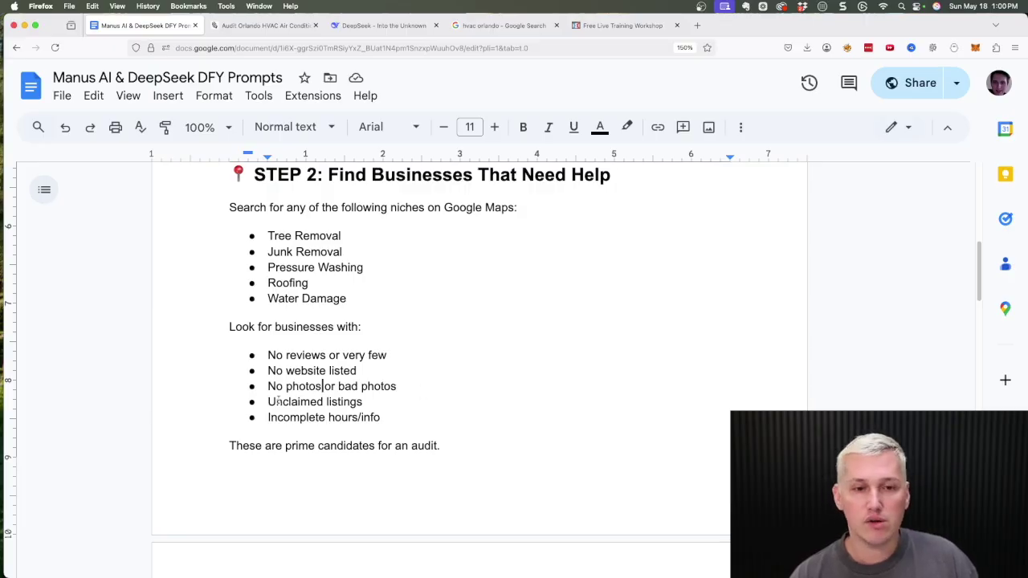
pyautogui.moveTo(277, 403); pyautogui.dragTo(344, 403)
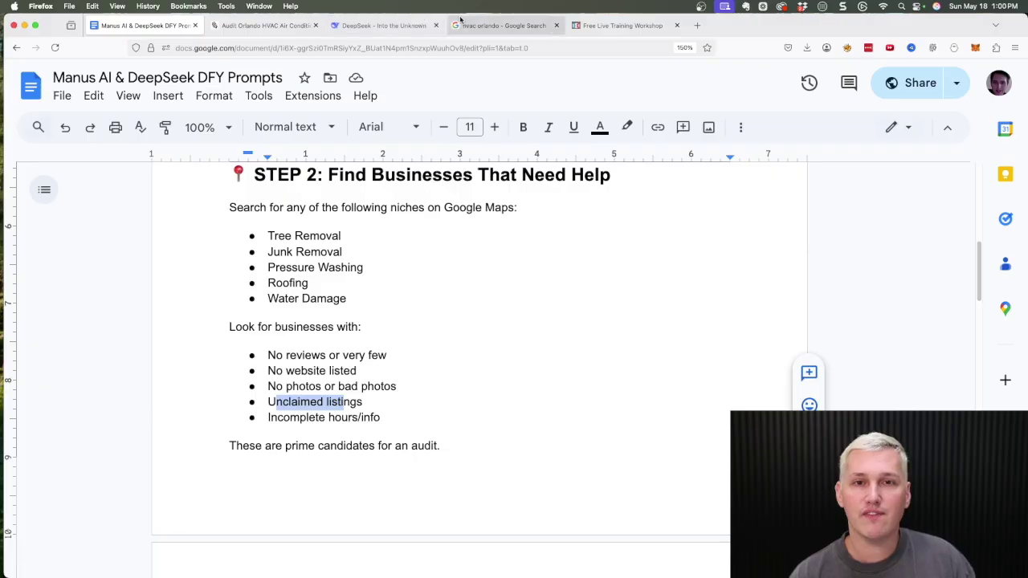
# Browse the full hvac orlando local business list, then return to the doc's Step 3 audit prompt
pyautogui.click(486, 29)
pyautogui.scroll(-2, 302, 530)
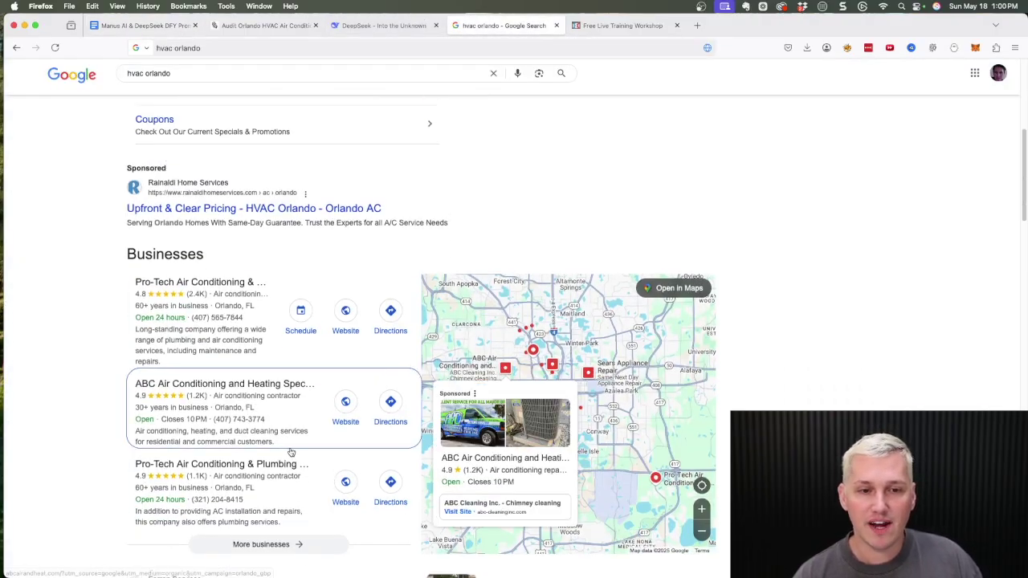
pyautogui.click(302, 540)
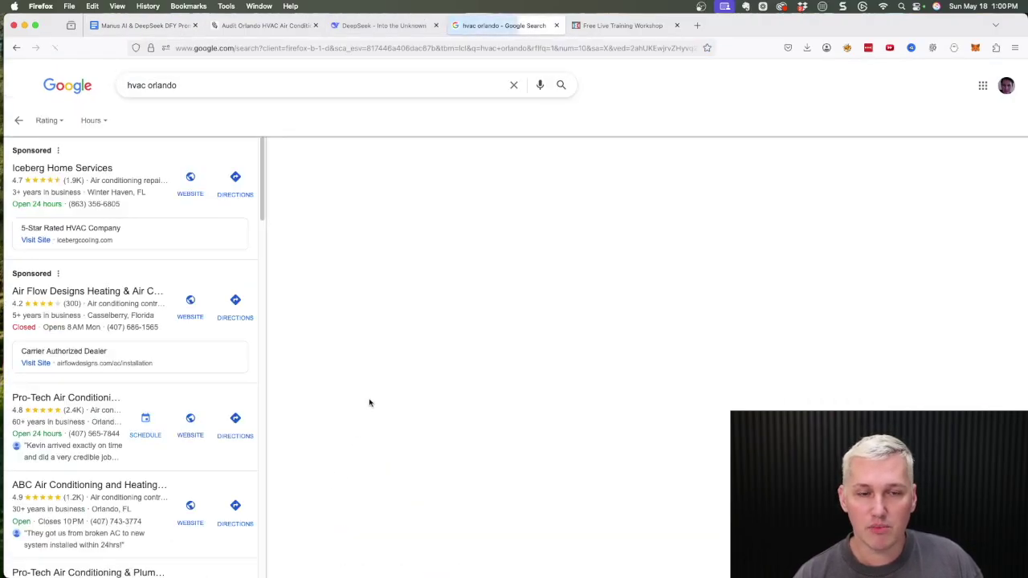
pyautogui.scroll(-2, 184, 359)
pyautogui.scroll(-12, 185, 359)
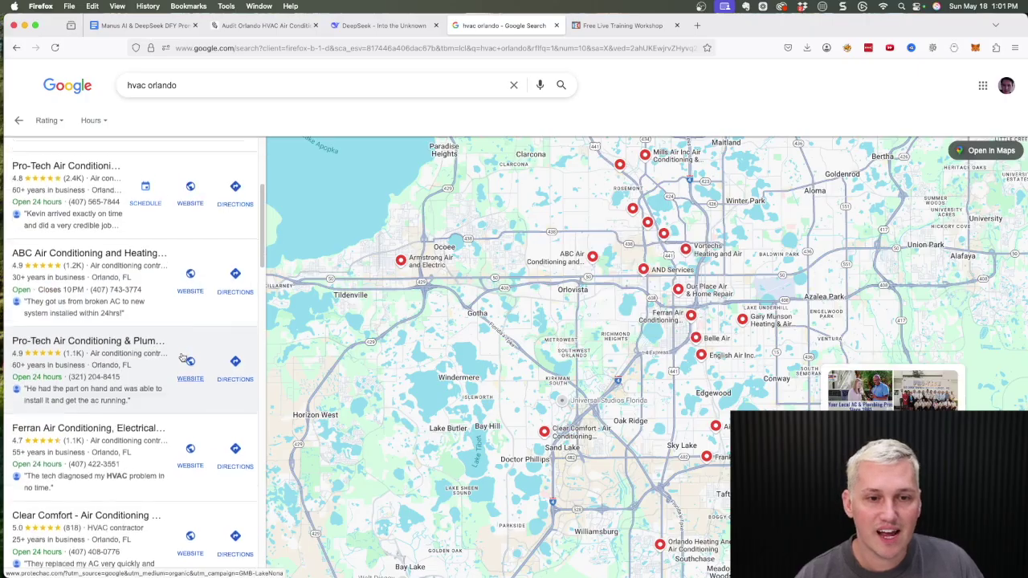
pyautogui.scroll(-10, 183, 359)
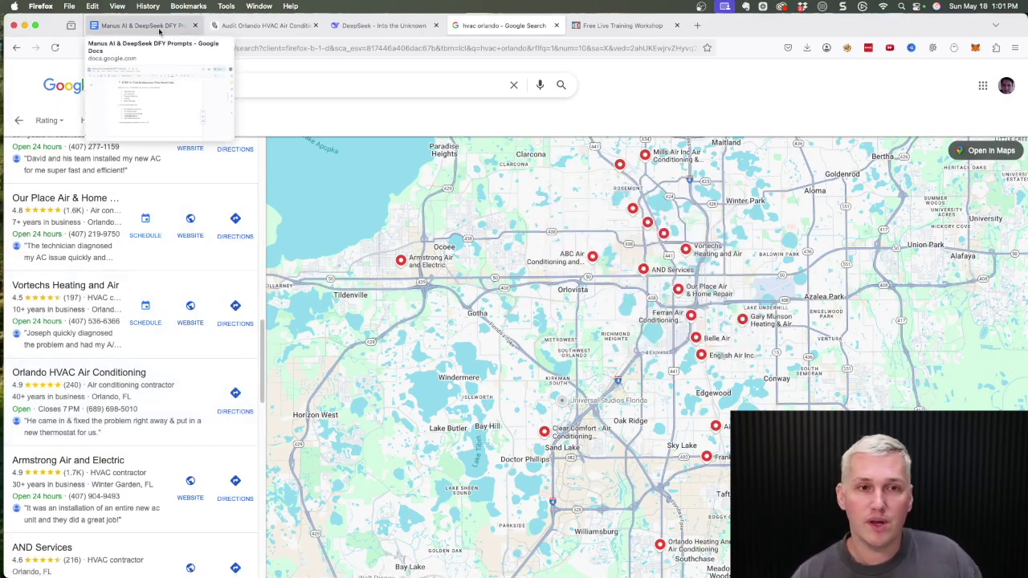
pyautogui.click(140, 25)
pyautogui.scroll(-5, 428, 373)
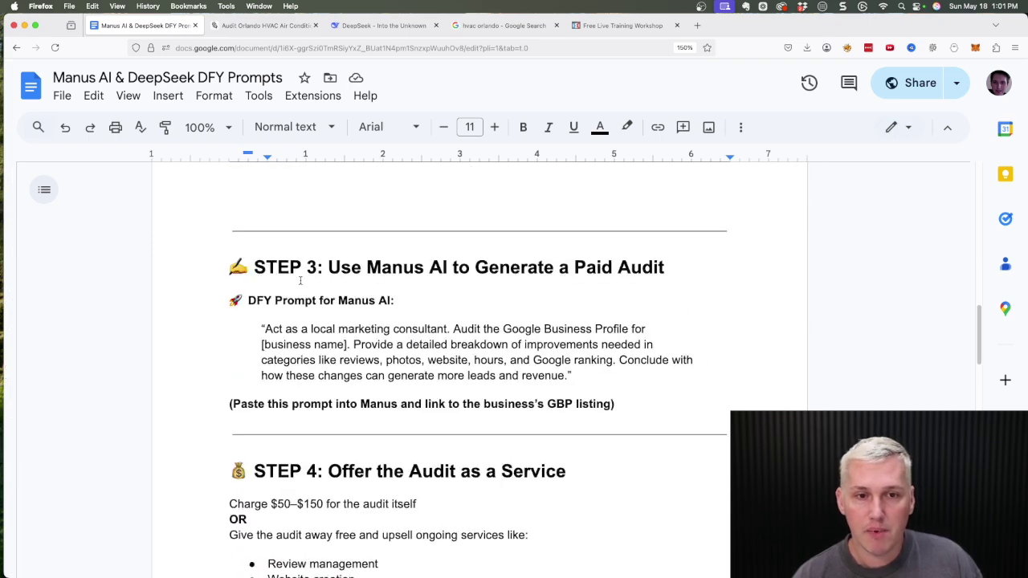
# Highlight the Step 3 Manus audit prompt and its [business name] placeholder
pyautogui.moveTo(262, 328); pyautogui.dragTo(571, 376)
pyautogui.click(549, 329)
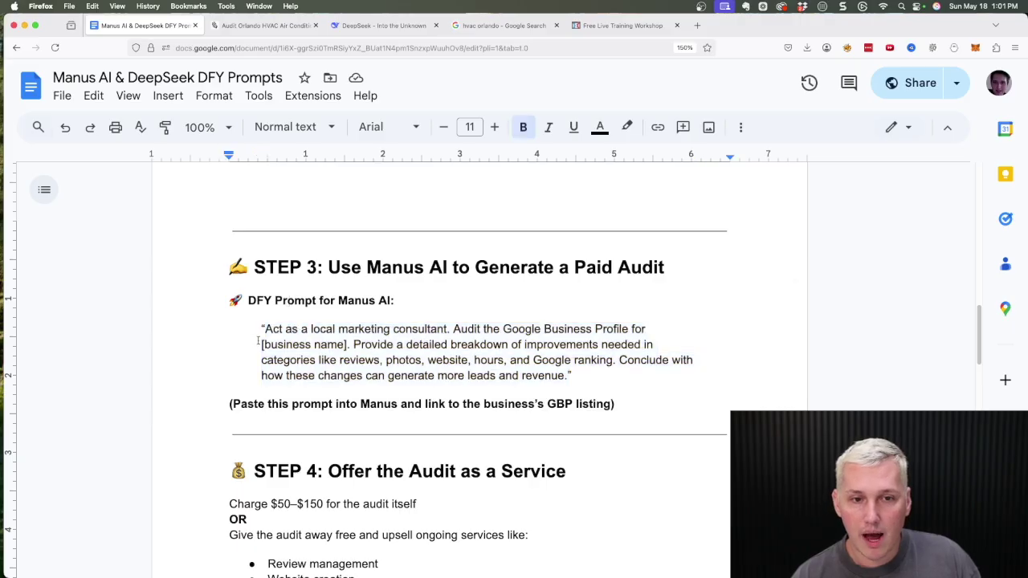
pyautogui.moveTo(262, 344); pyautogui.dragTo(347, 346)
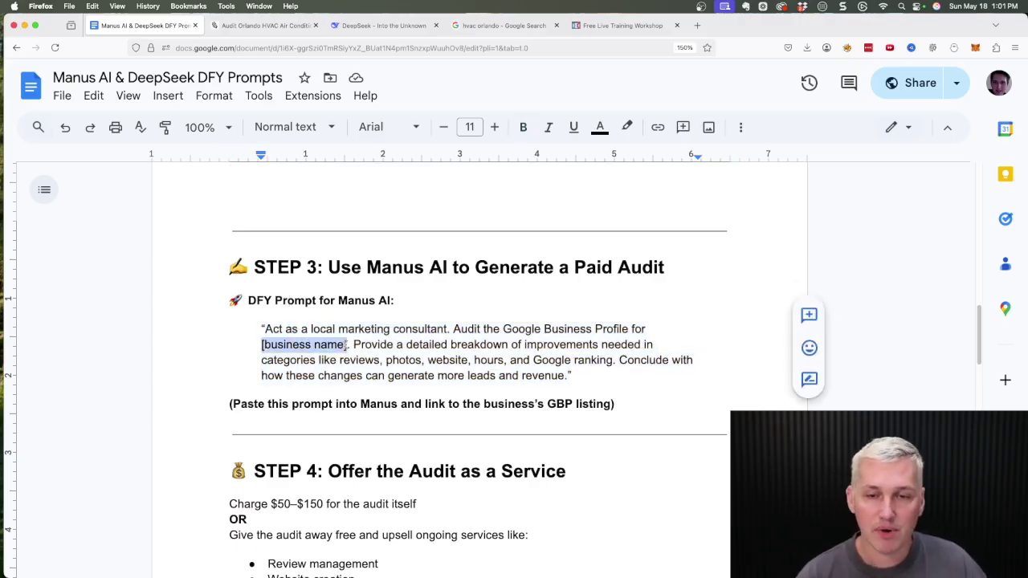
pyautogui.moveTo(345, 345); pyautogui.dragTo(348, 345)
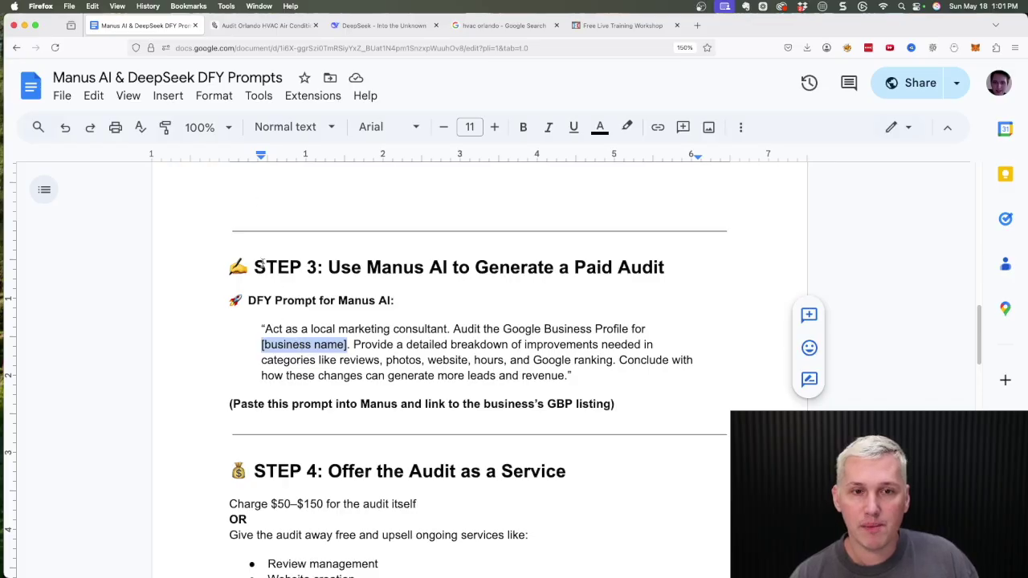
# Go back to the hvac orlando map results to pick a business
pyautogui.click(534, 29)
pyautogui.moveTo(113, 379)
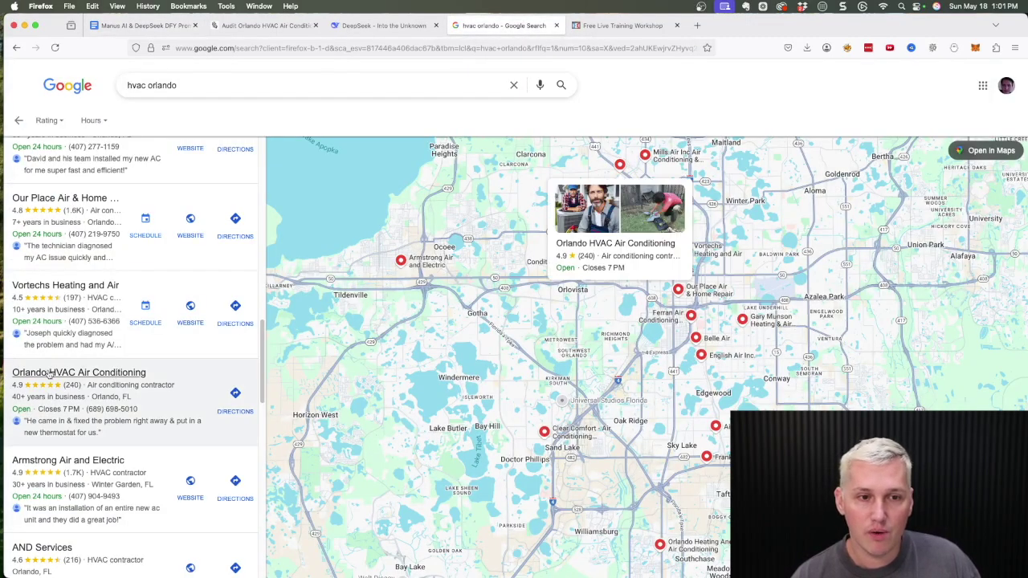
pyautogui.moveTo(173, 266)
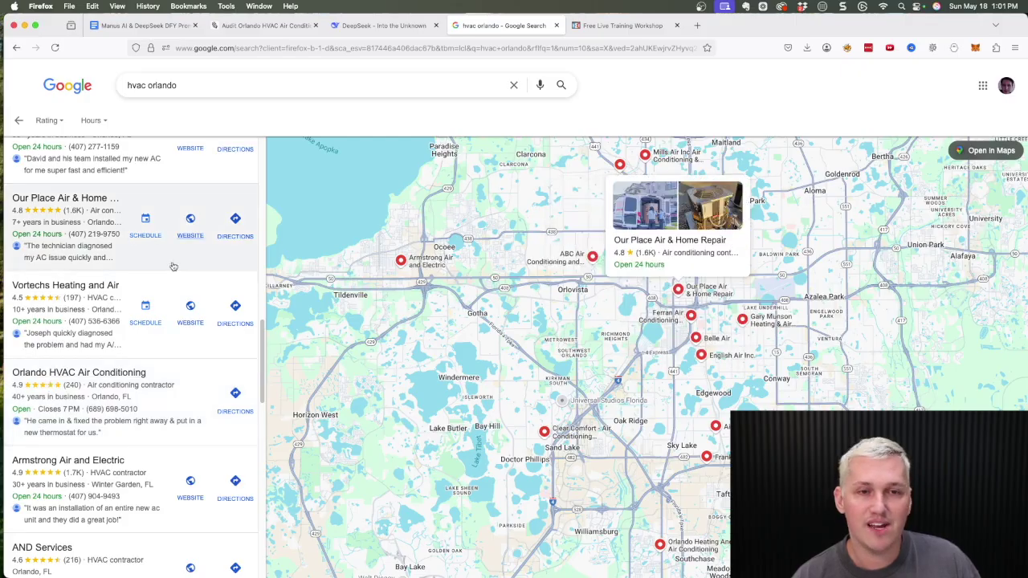
pyautogui.click(265, 25)
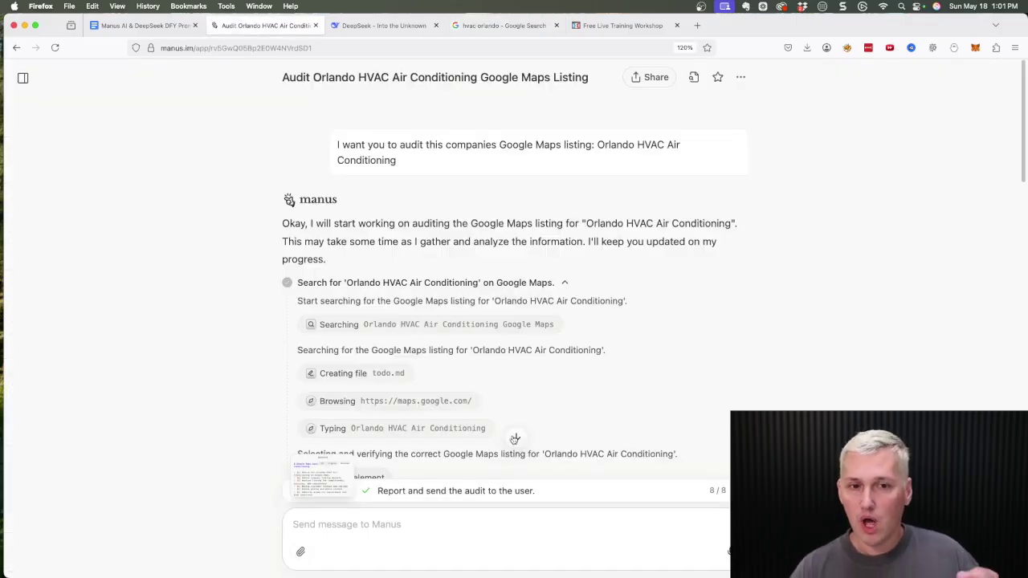
pyautogui.scroll(-10, 515, 439)
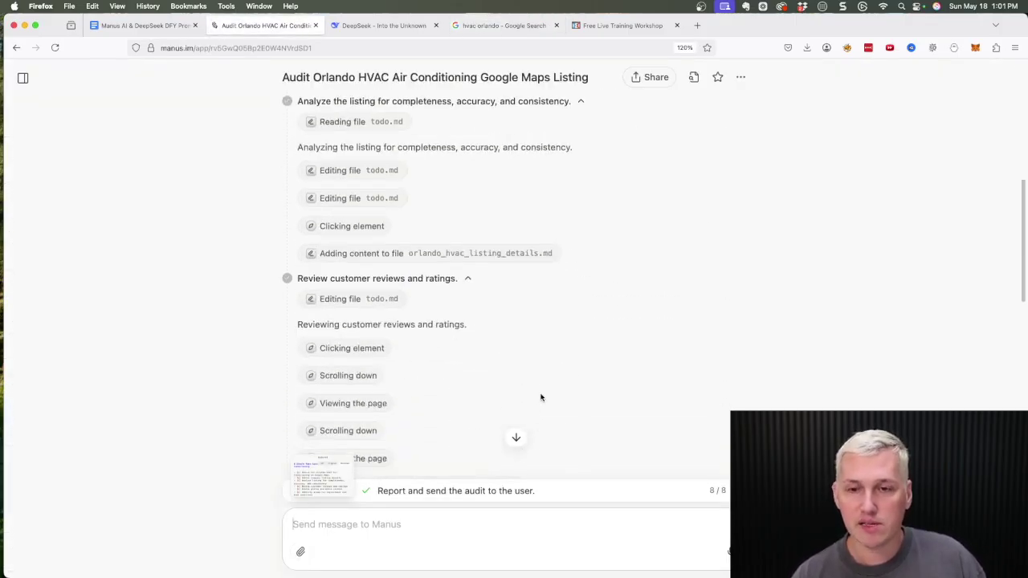
pyautogui.scroll(-5, 541, 397)
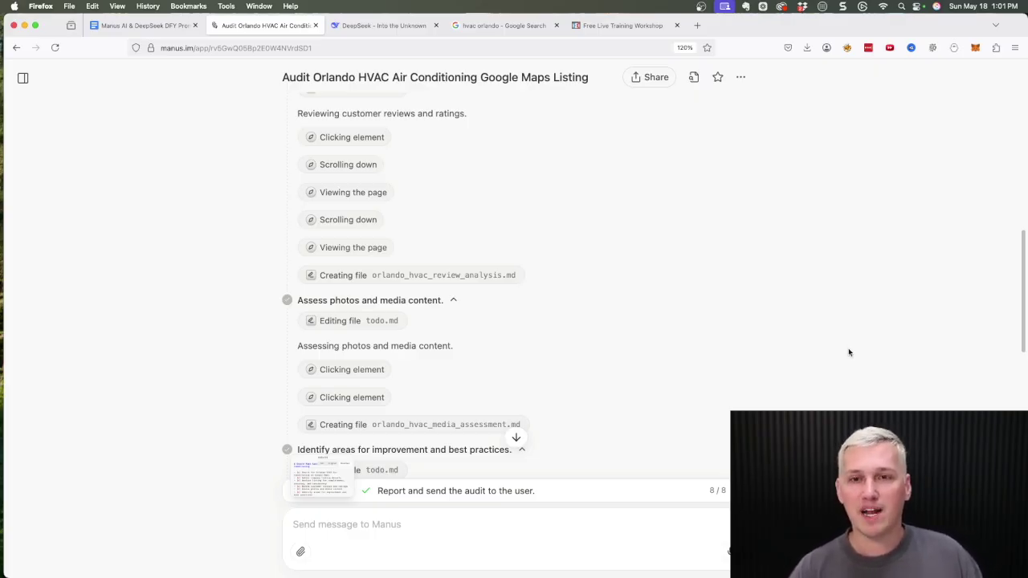
pyautogui.scroll(-10, 518, 332)
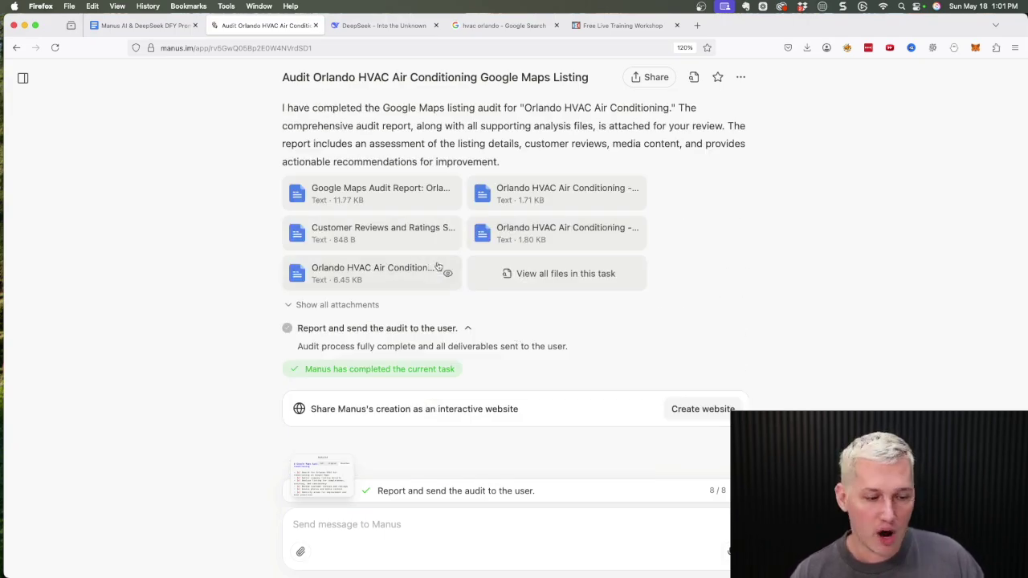
pyautogui.click(395, 196)
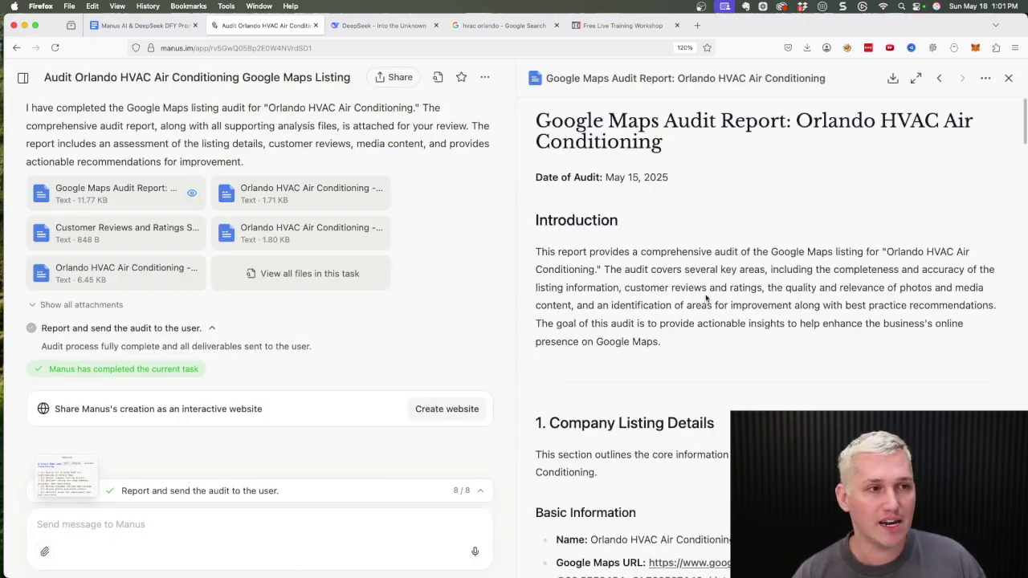
pyautogui.scroll(-3, 827, 281)
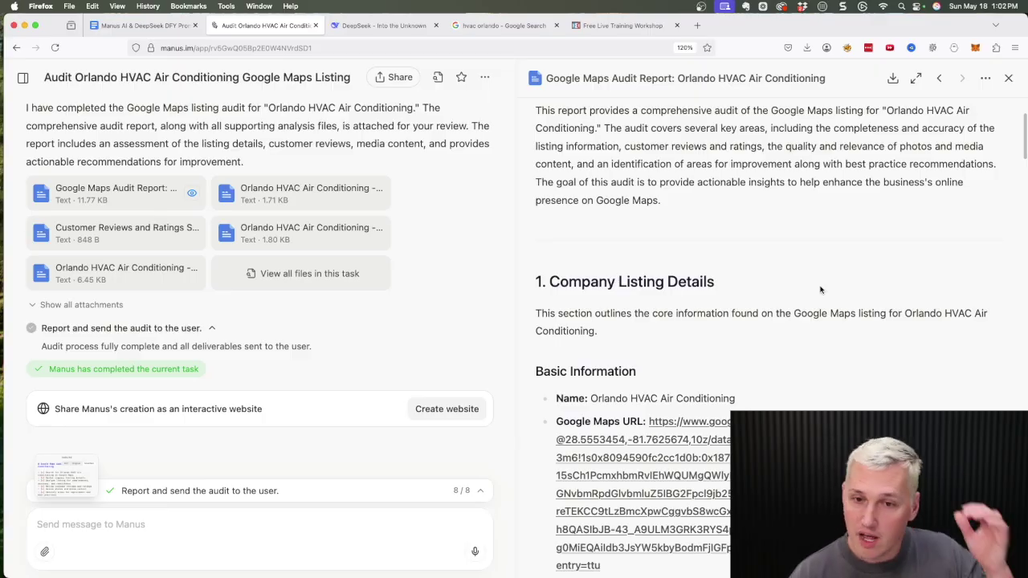
pyautogui.scroll(4, 795, 267)
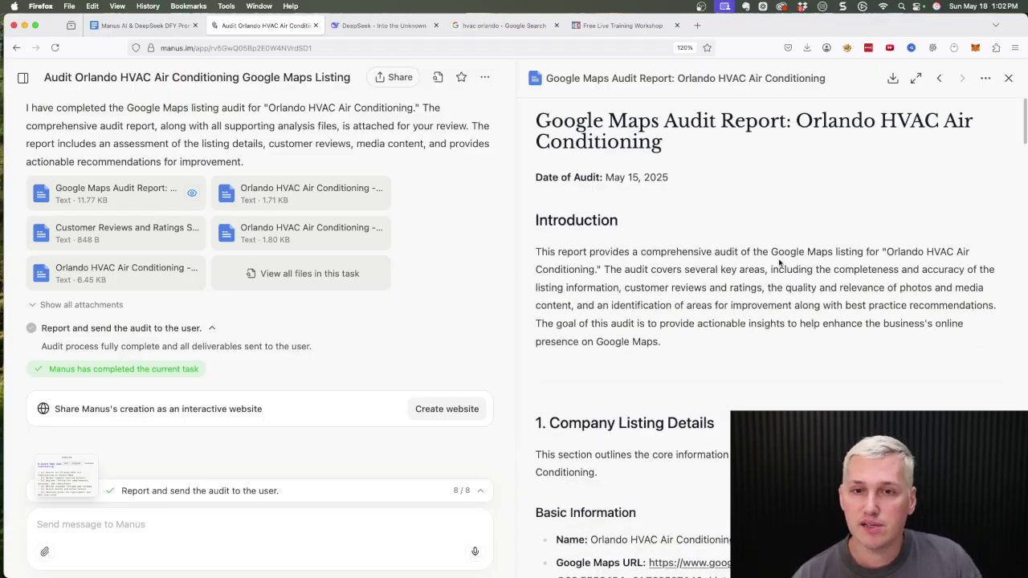
pyautogui.scroll(-13, 779, 262)
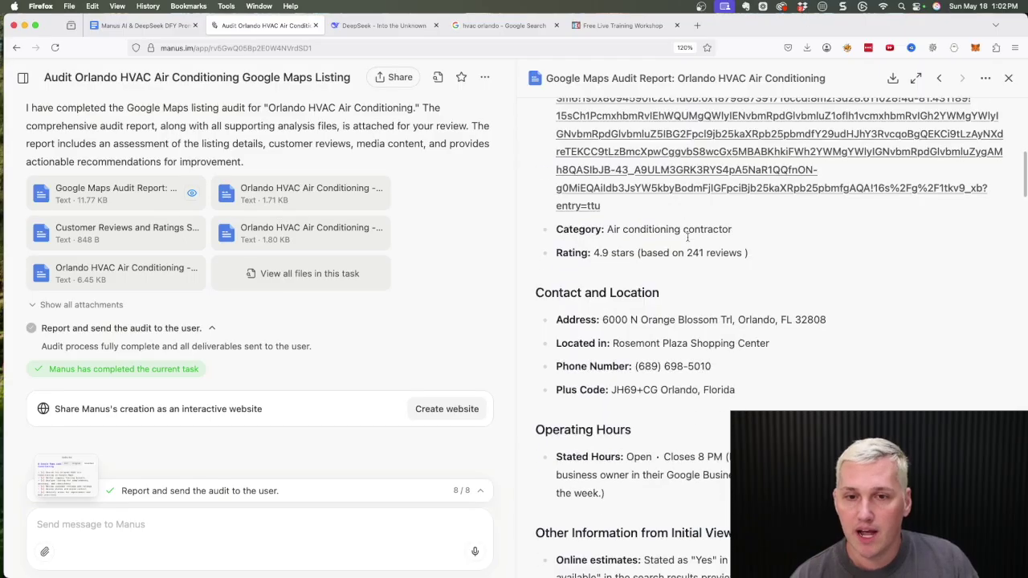
pyautogui.scroll(-3, 687, 237)
pyautogui.scroll(8, 590, 233)
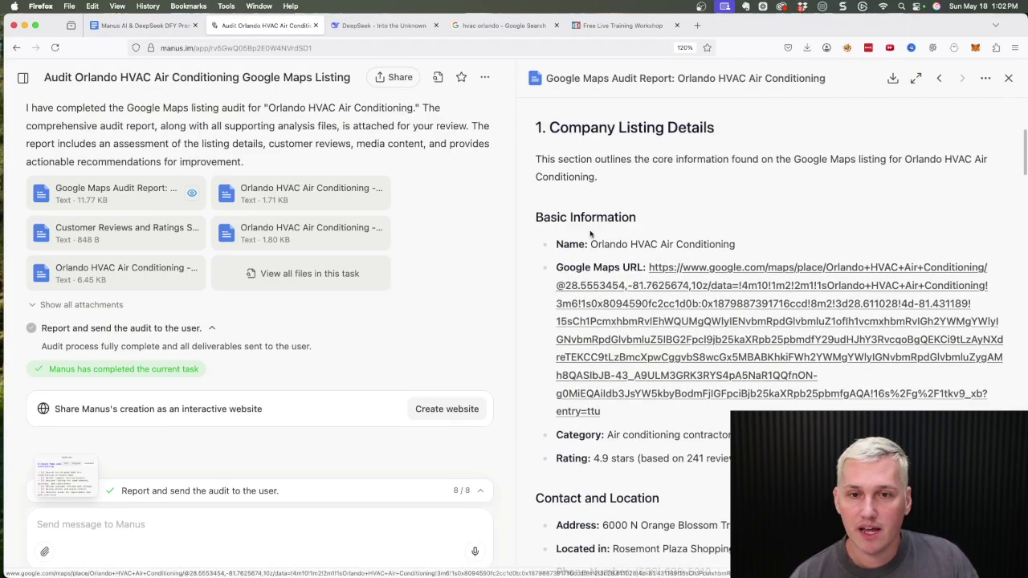
pyautogui.moveTo(578, 244); pyautogui.dragTo(743, 244)
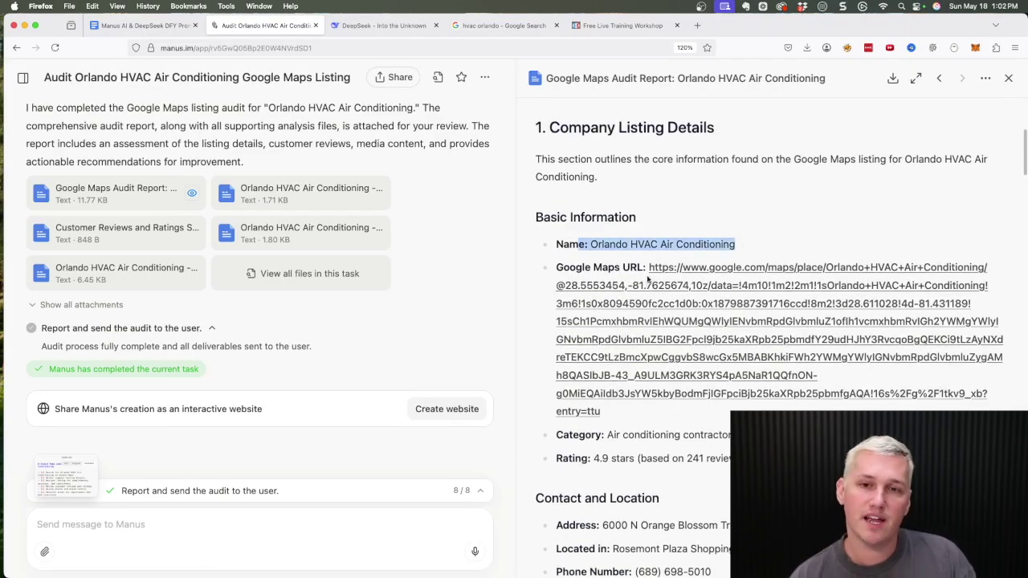
pyautogui.scroll(-2, 647, 278)
pyautogui.moveTo(616, 358); pyautogui.dragTo(715, 367)
pyautogui.moveTo(577, 383); pyautogui.dragTo(721, 384)
pyautogui.scroll(-2, 642, 383)
pyautogui.moveTo(602, 371); pyautogui.dragTo(738, 372)
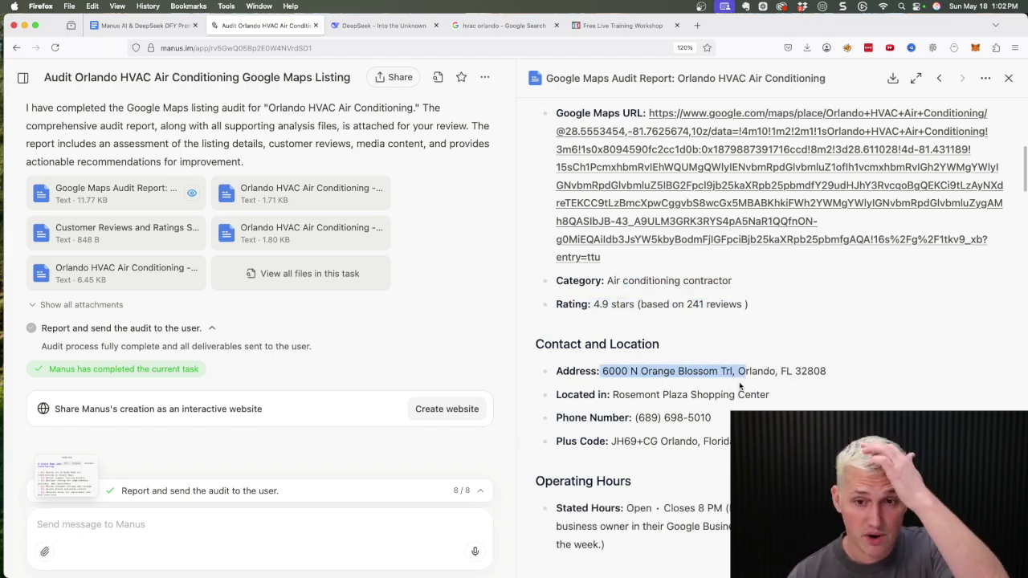
pyautogui.scroll(-8, 733, 372)
pyautogui.scroll(-4, 729, 371)
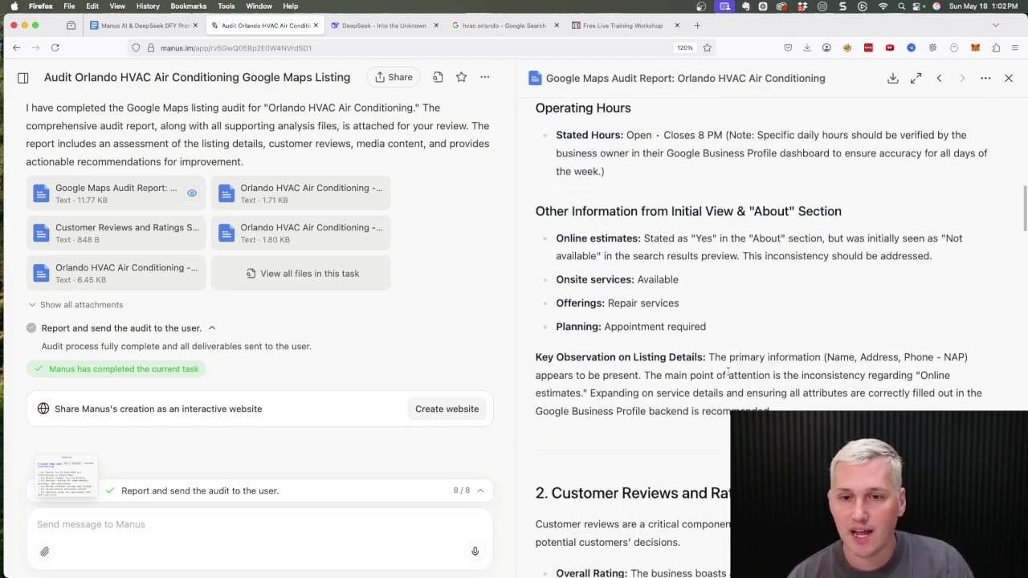
pyautogui.scroll(9, 652, 344)
pyautogui.scroll(-6, 651, 344)
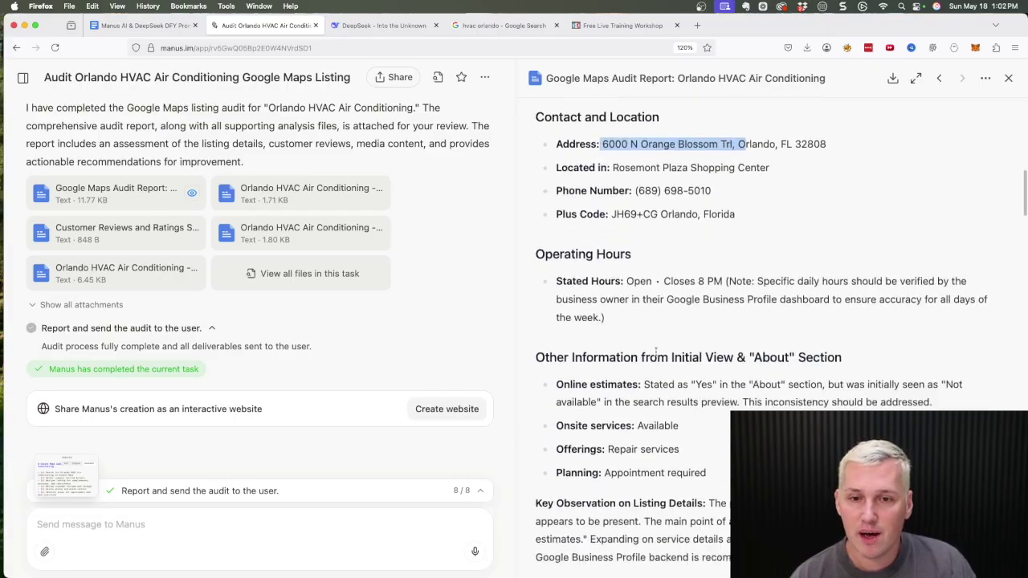
pyautogui.moveTo(669, 370); pyautogui.dragTo(771, 425)
pyautogui.scroll(-6, 633, 338)
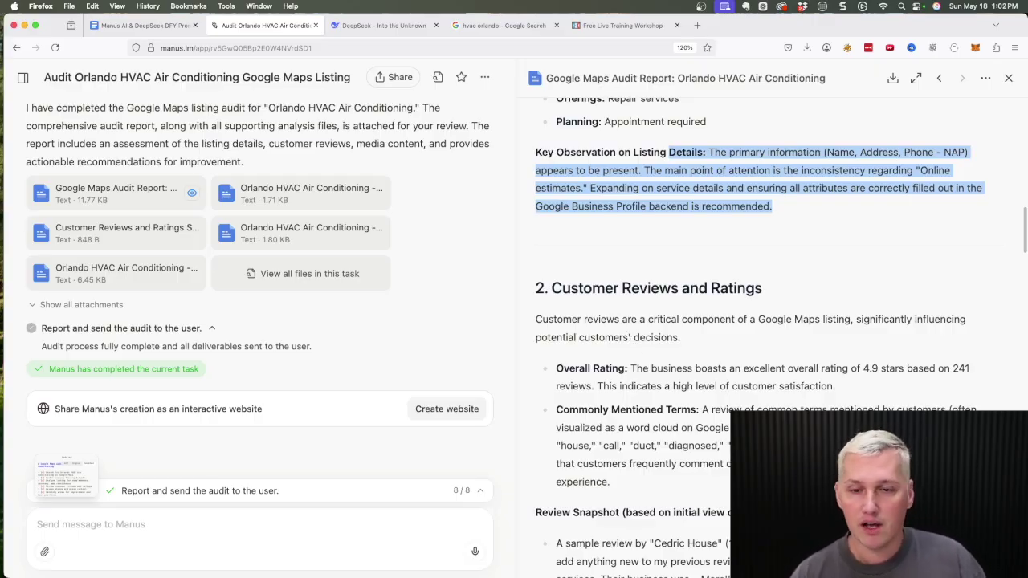
pyautogui.scroll(-1, 760, 337)
pyautogui.scroll(-3, 623, 188)
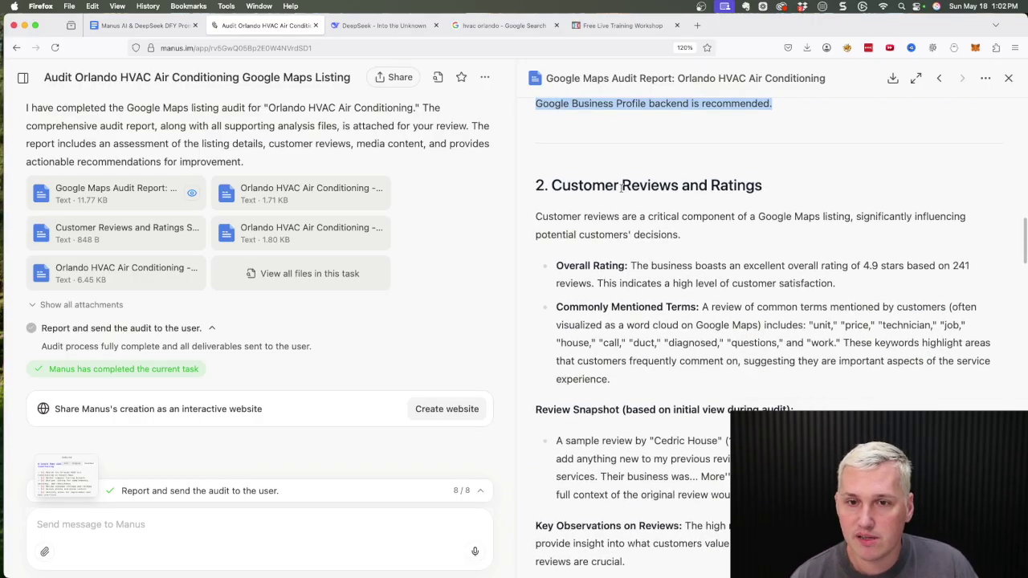
pyautogui.moveTo(562, 185); pyautogui.dragTo(737, 361)
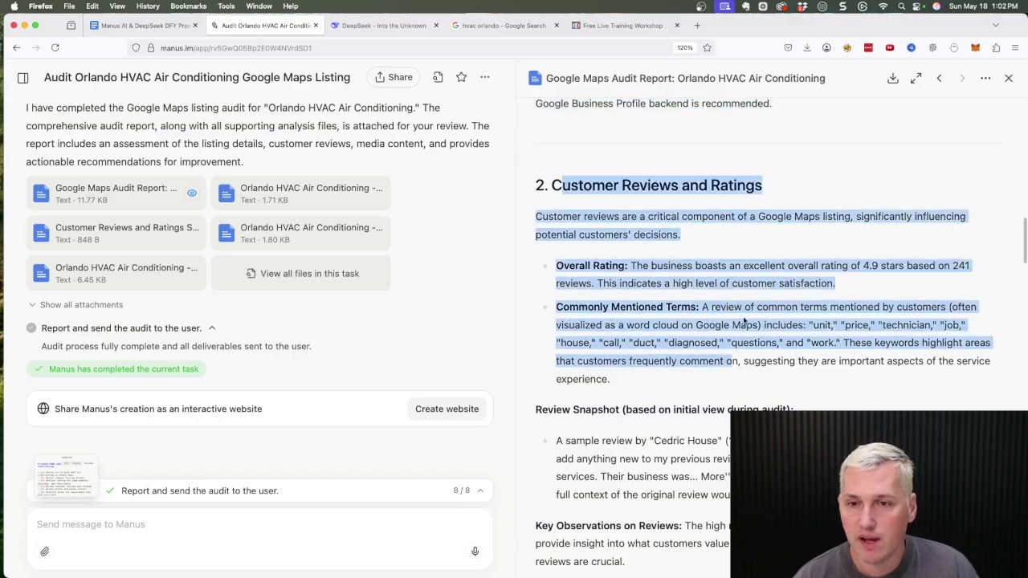
pyautogui.click(723, 302)
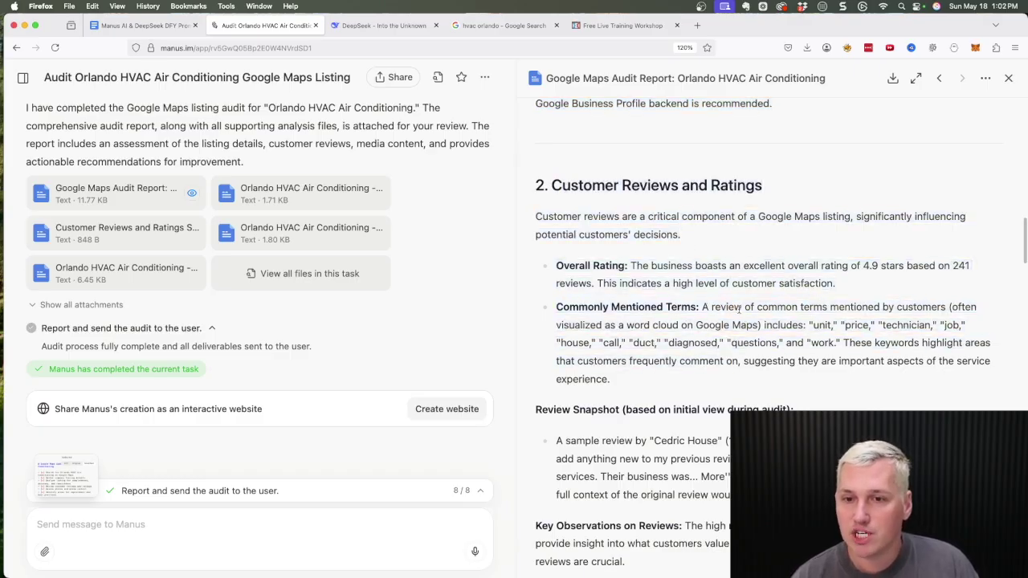
pyautogui.moveTo(740, 309); pyautogui.dragTo(807, 324)
pyautogui.click(808, 325)
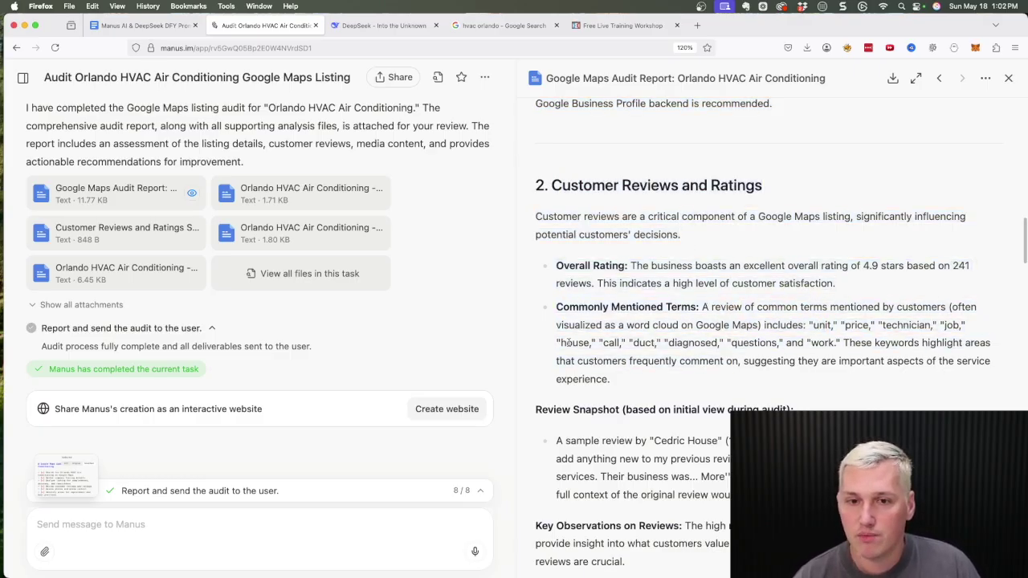
pyautogui.moveTo(903, 326); pyautogui.dragTo(938, 327)
pyautogui.moveTo(682, 344); pyautogui.dragTo(718, 346)
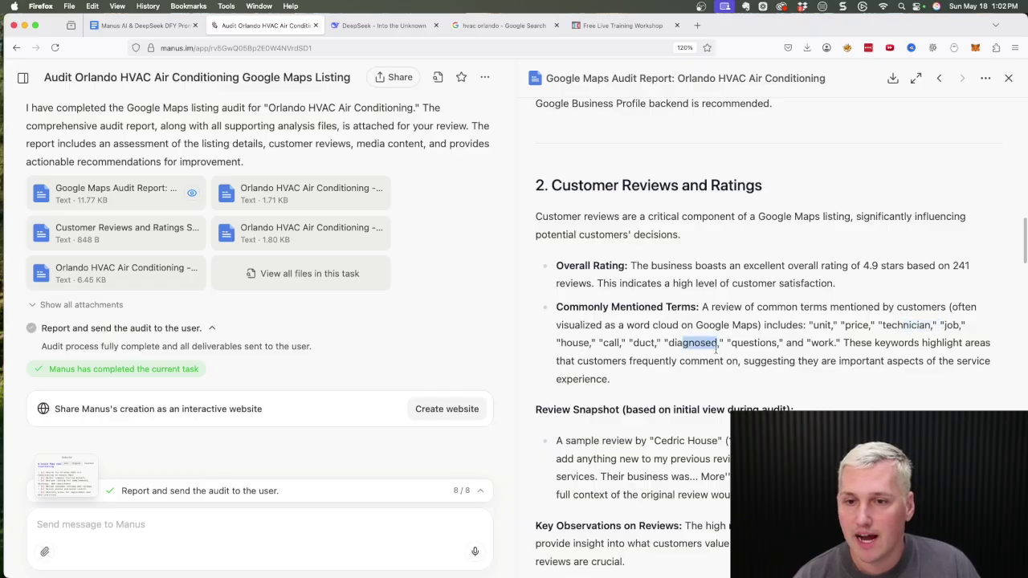
pyautogui.moveTo(628, 343); pyautogui.dragTo(668, 343)
pyautogui.click(800, 339)
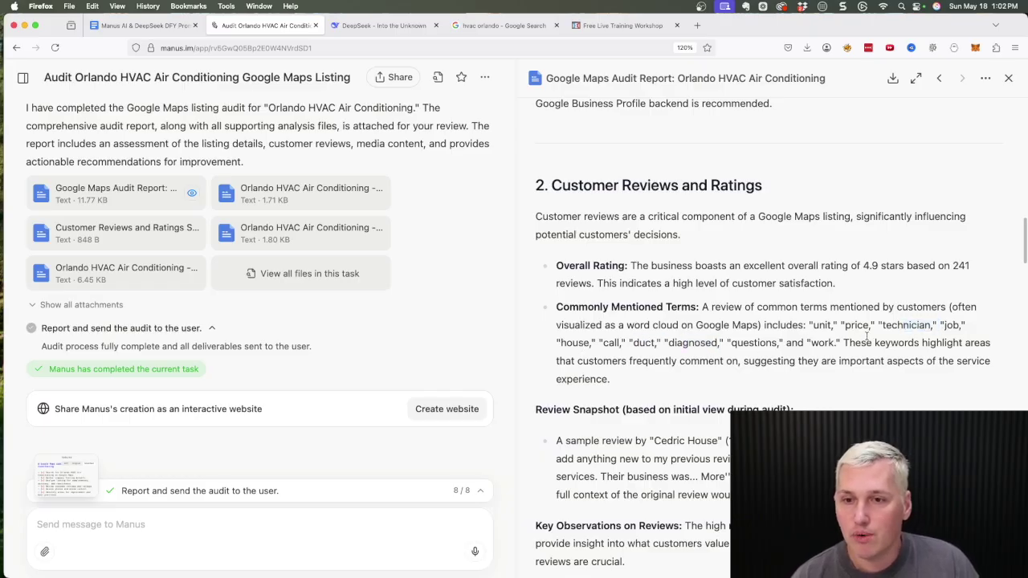
pyautogui.moveTo(865, 343); pyautogui.dragTo(727, 369)
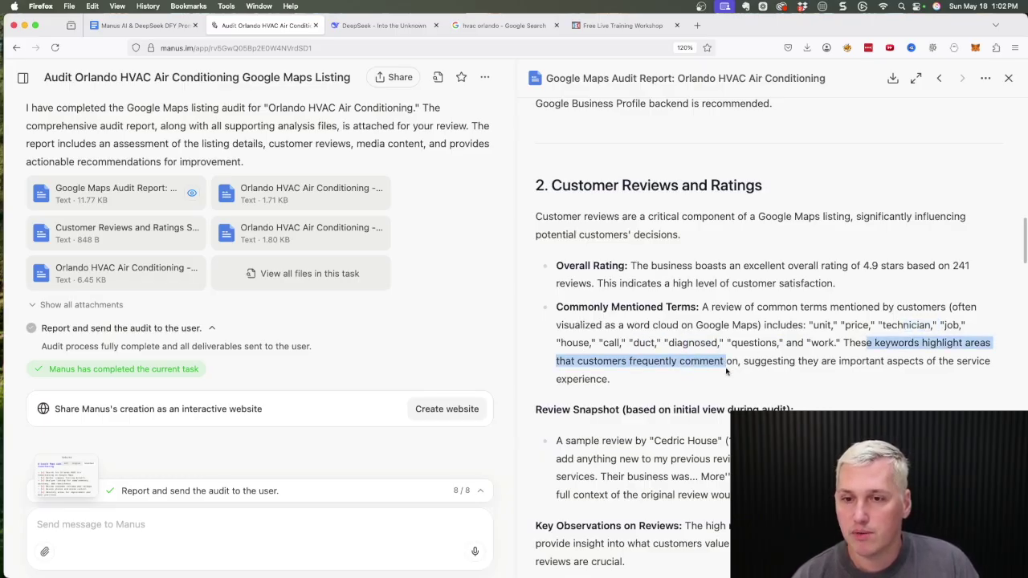
pyautogui.click(794, 383)
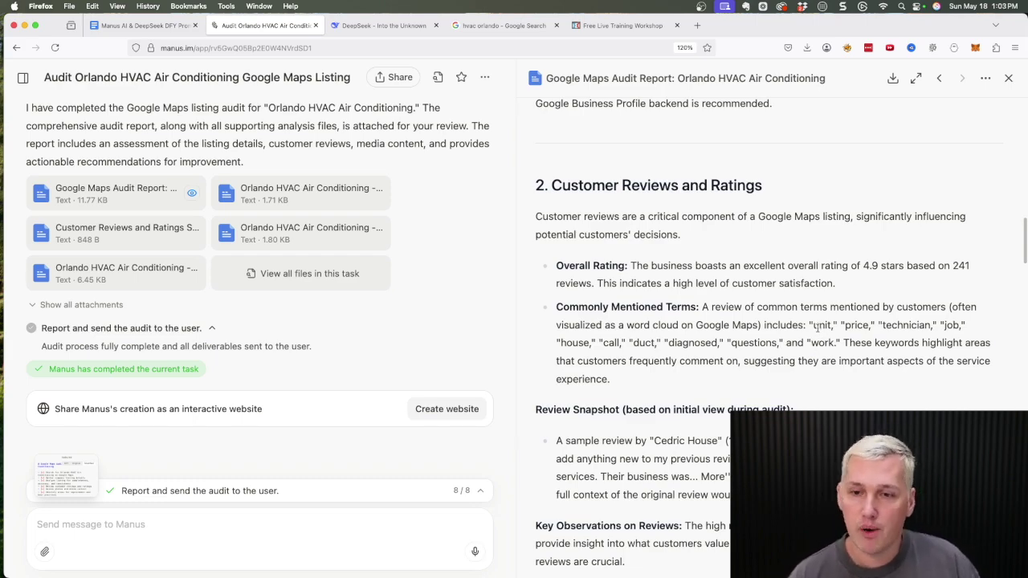
pyautogui.scroll(-8, 817, 324)
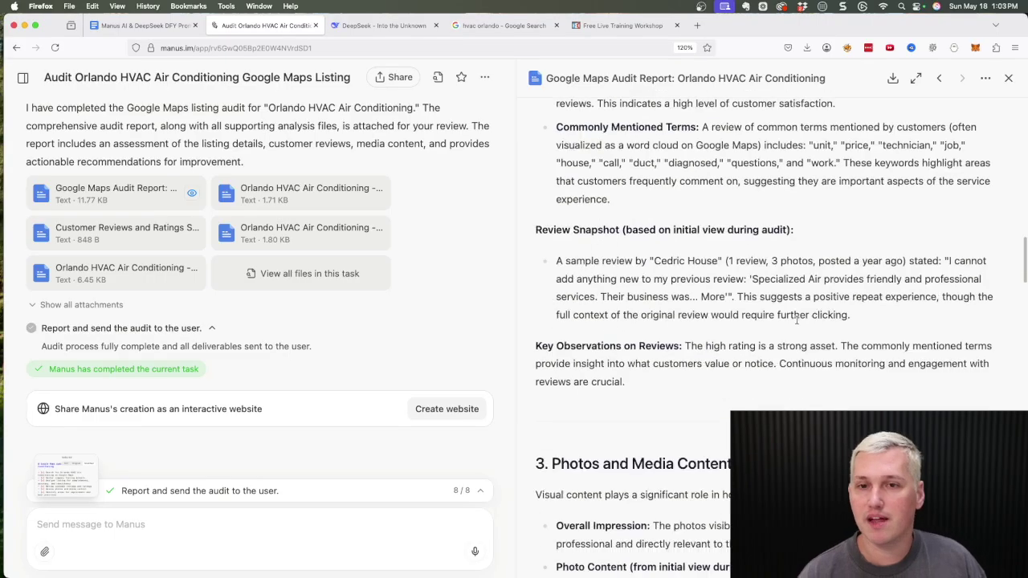
pyautogui.scroll(-1, 788, 322)
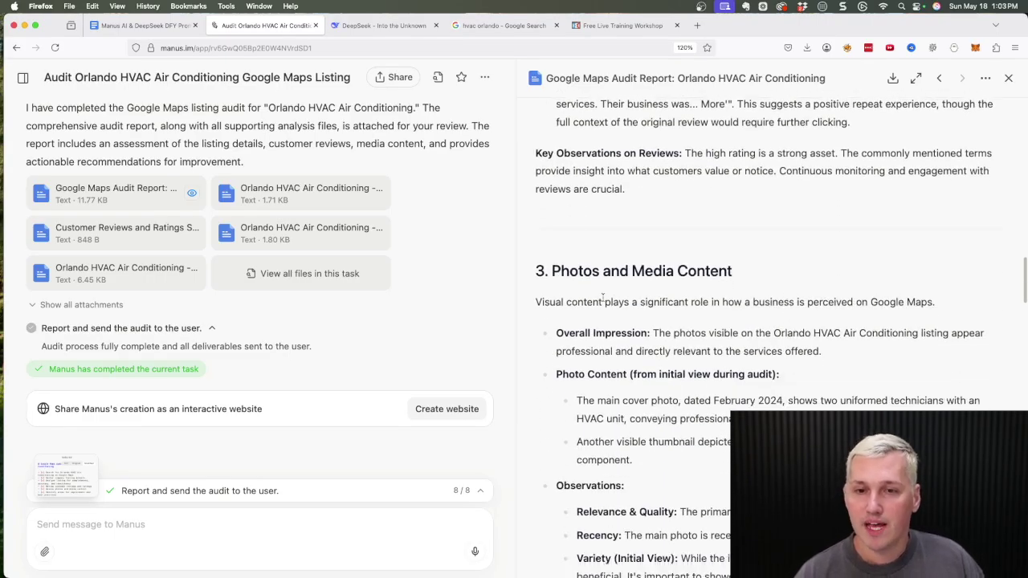
pyautogui.scroll(-1, 625, 304)
pyautogui.moveTo(572, 245); pyautogui.dragTo(770, 375)
pyautogui.scroll(-3, 607, 155)
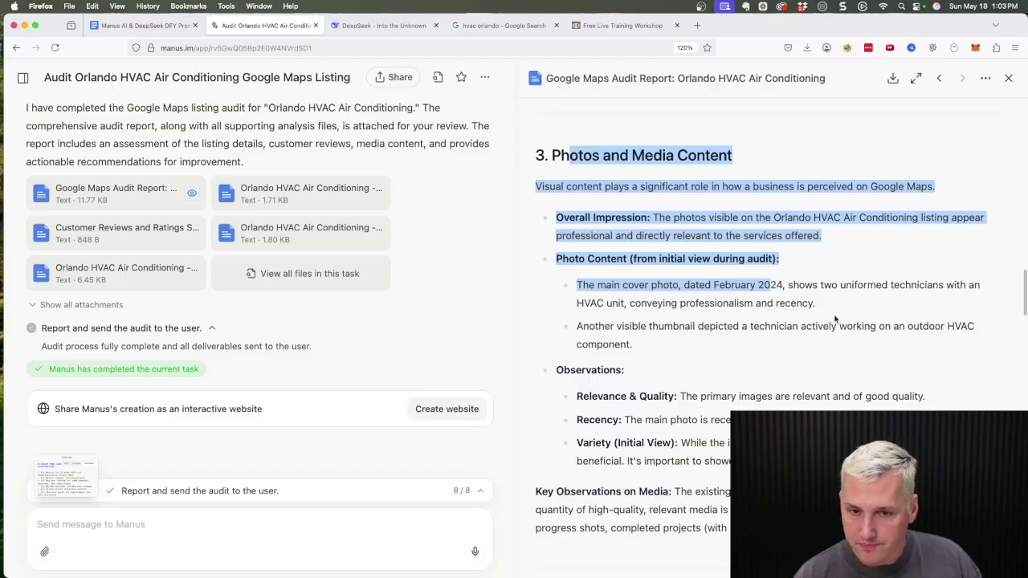
pyautogui.scroll(-5, 835, 319)
pyautogui.moveTo(675, 350); pyautogui.dragTo(893, 368)
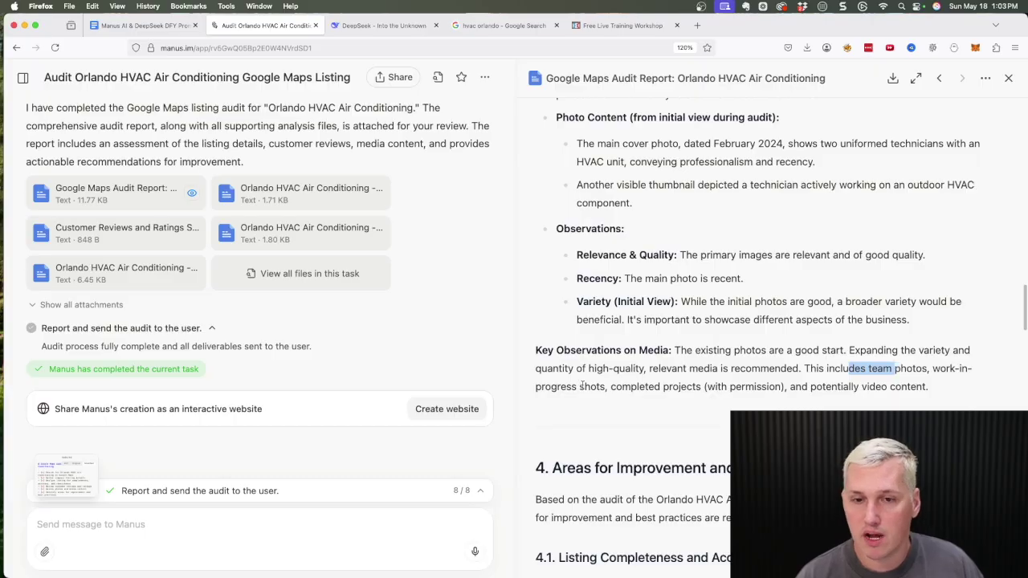
pyautogui.moveTo(580, 386); pyautogui.dragTo(663, 386)
pyautogui.scroll(-5, 743, 381)
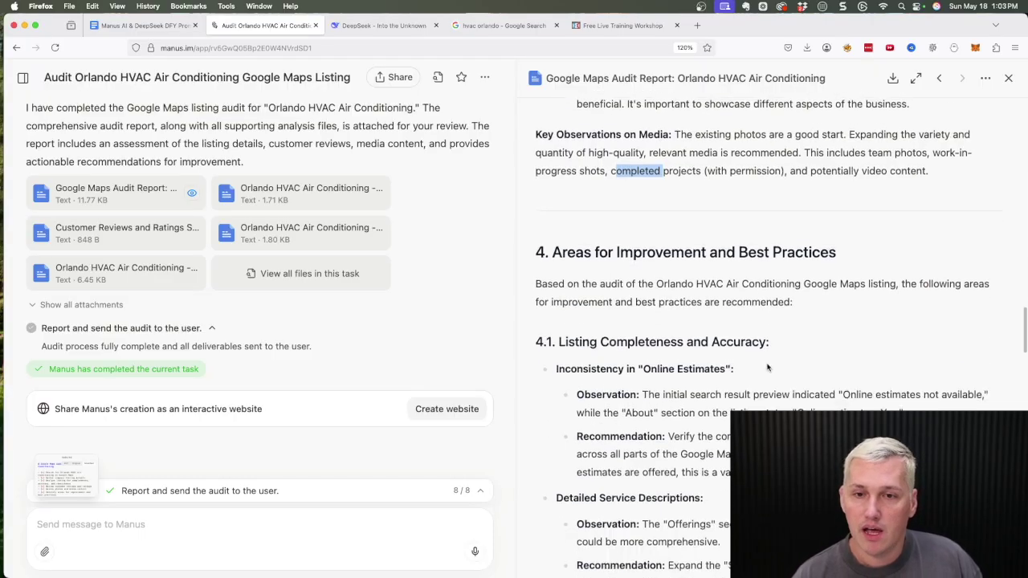
# Highlight the report's section 4.1 findings on Online Estimates inconsistency and the About section
pyautogui.scroll(-3, 767, 368)
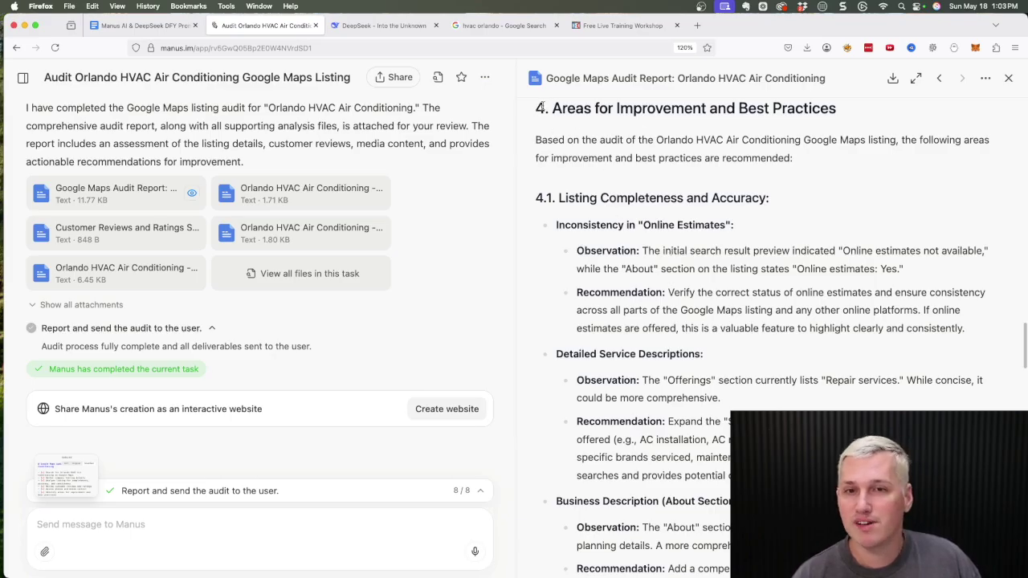
pyautogui.scroll(-2, 775, 165)
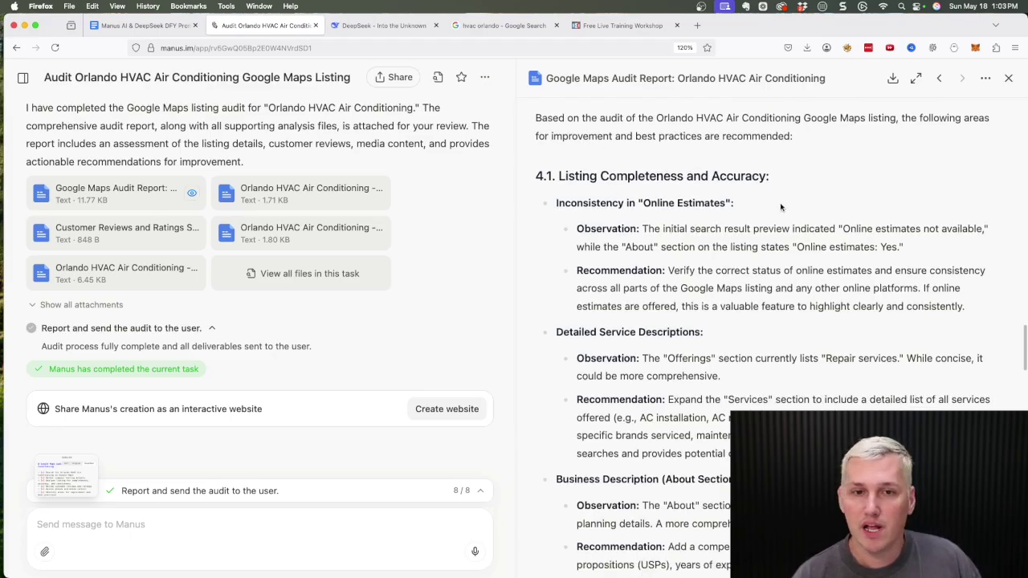
pyautogui.moveTo(566, 159); pyautogui.dragTo(733, 161)
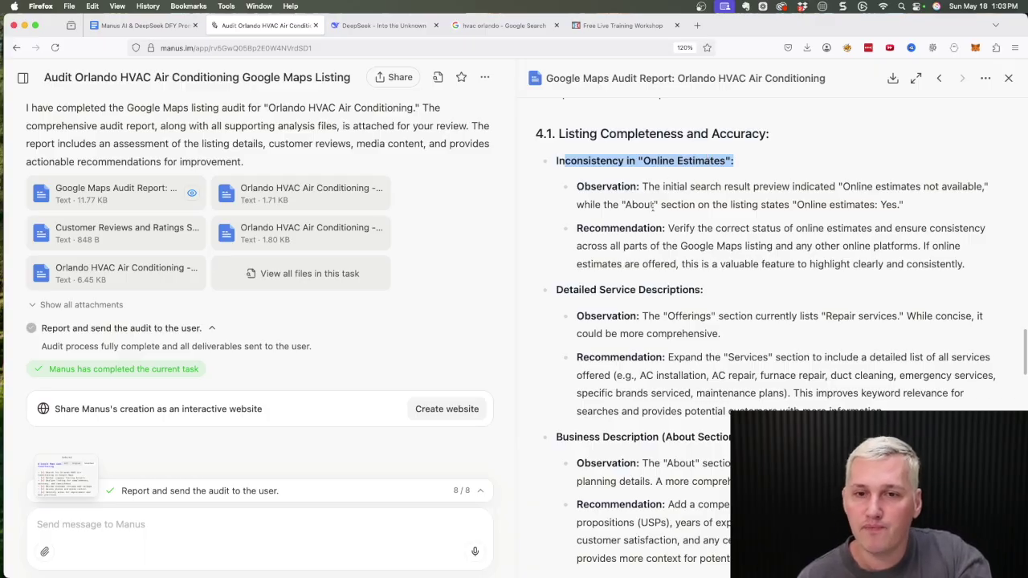
pyautogui.moveTo(643, 186); pyautogui.dragTo(983, 185)
pyautogui.moveTo(590, 204); pyautogui.dragTo(734, 205)
# Open the Orlando HVAC Air Conditioning listing in the hvac orlando Google results
pyautogui.click(511, 29)
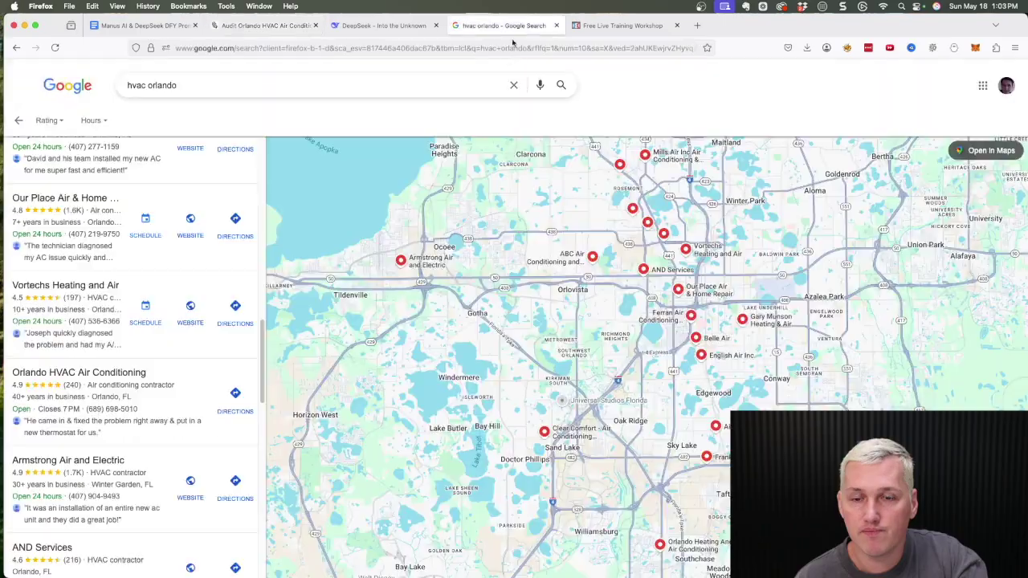
pyautogui.click(182, 407)
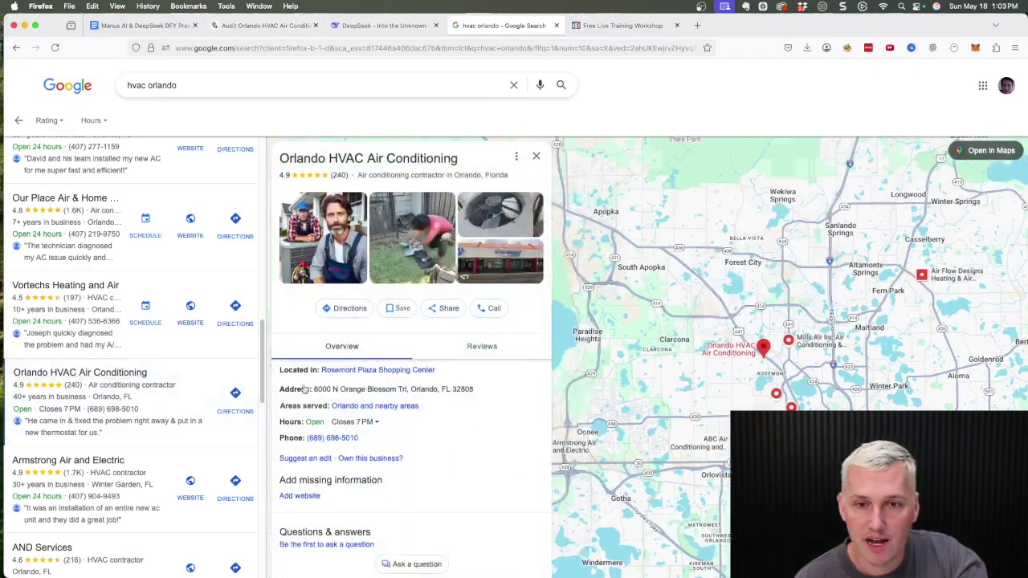
pyautogui.scroll(-1, 392, 454)
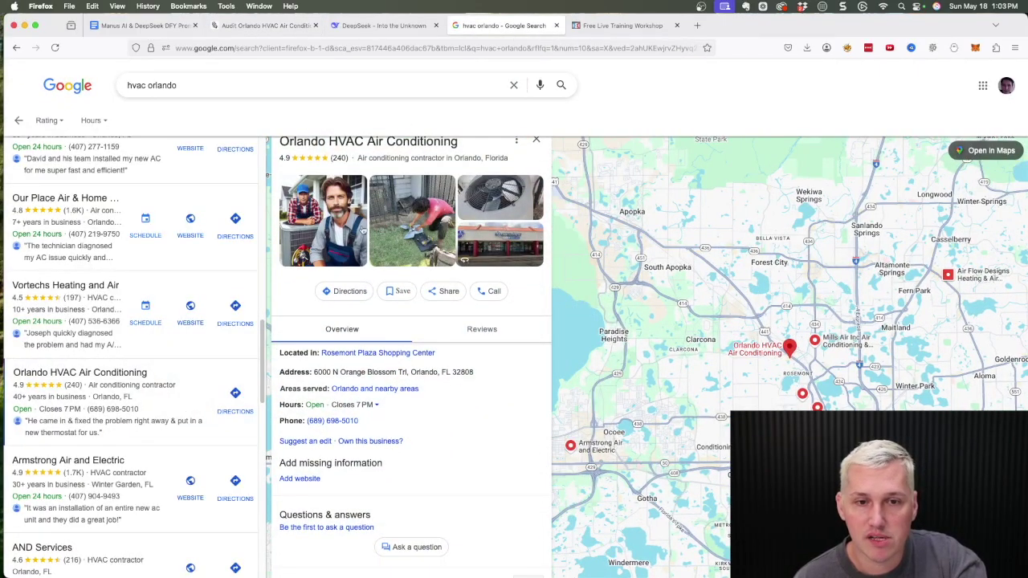
# Highlight the Manus report's 'Online estimates: Yes' finding and its recommendation sentence
pyautogui.click(241, 26)
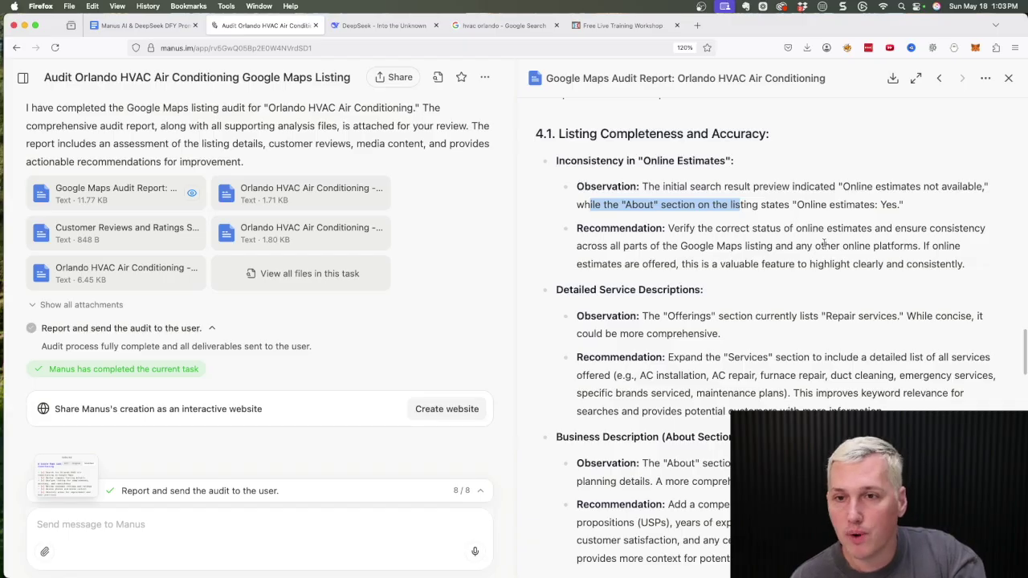
pyautogui.moveTo(799, 204); pyautogui.dragTo(897, 206)
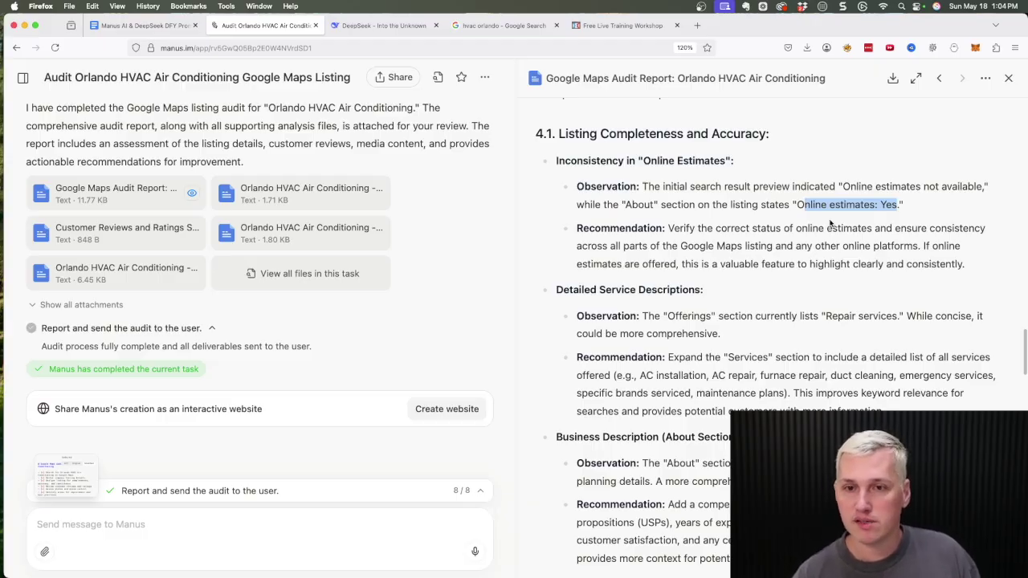
pyautogui.moveTo(656, 228); pyautogui.dragTo(968, 275)
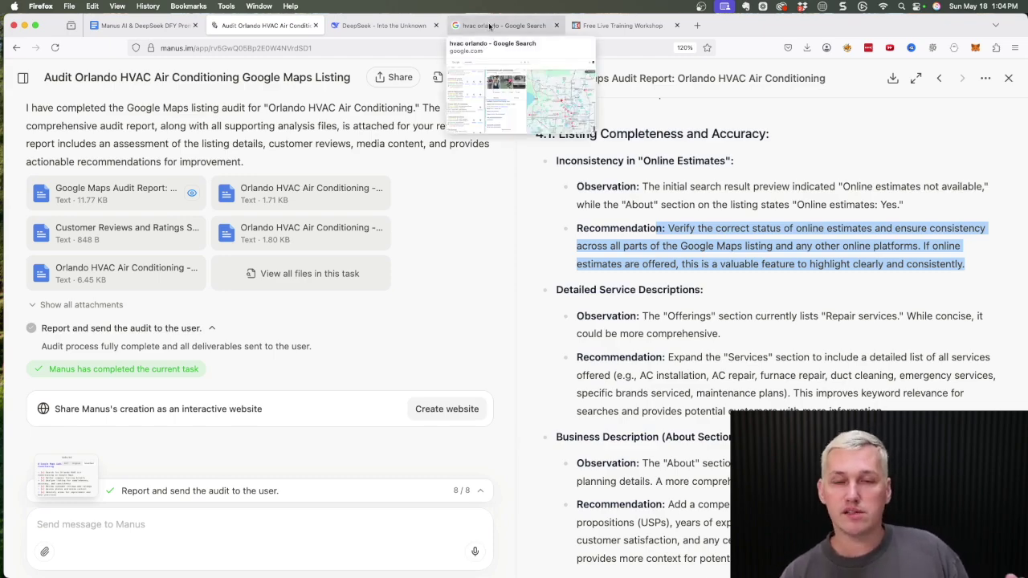
# Scroll the report to 4.3 Photos and Media Content, then return to the Google listing
pyautogui.scroll(-5, 717, 354)
pyautogui.scroll(-9, 717, 354)
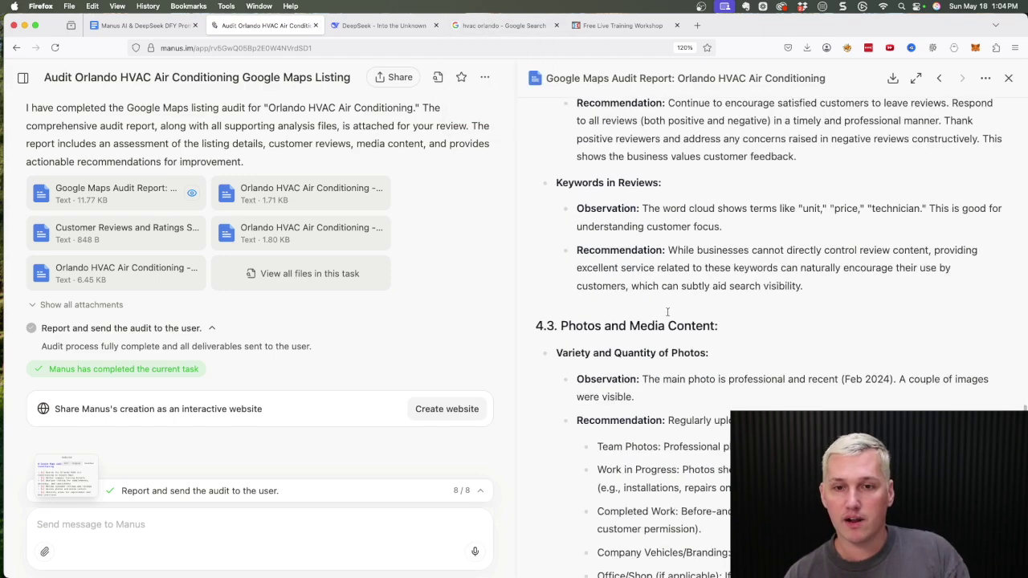
pyautogui.scroll(-2, 650, 269)
pyautogui.scroll(1, 651, 269)
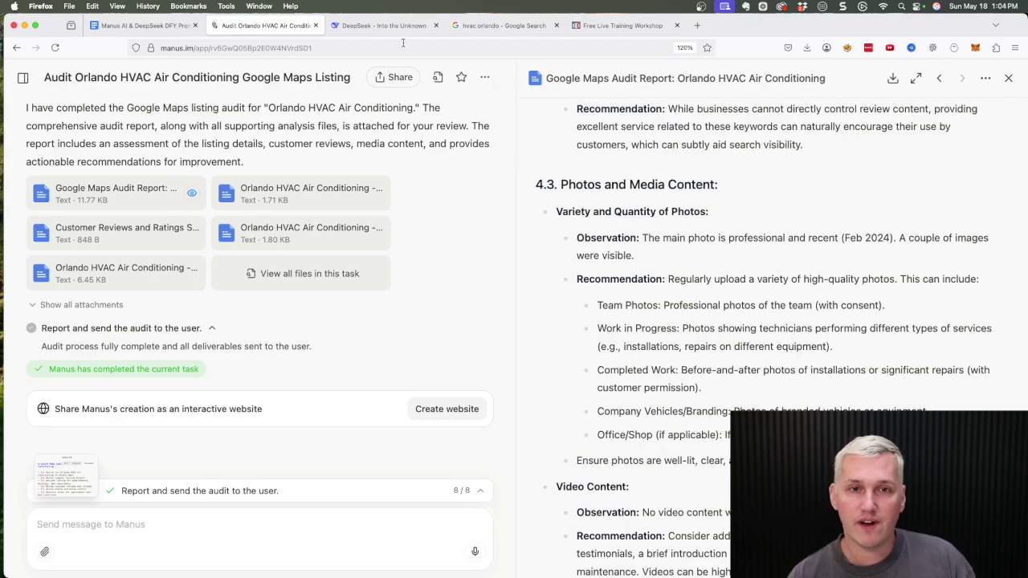
pyautogui.click(486, 25)
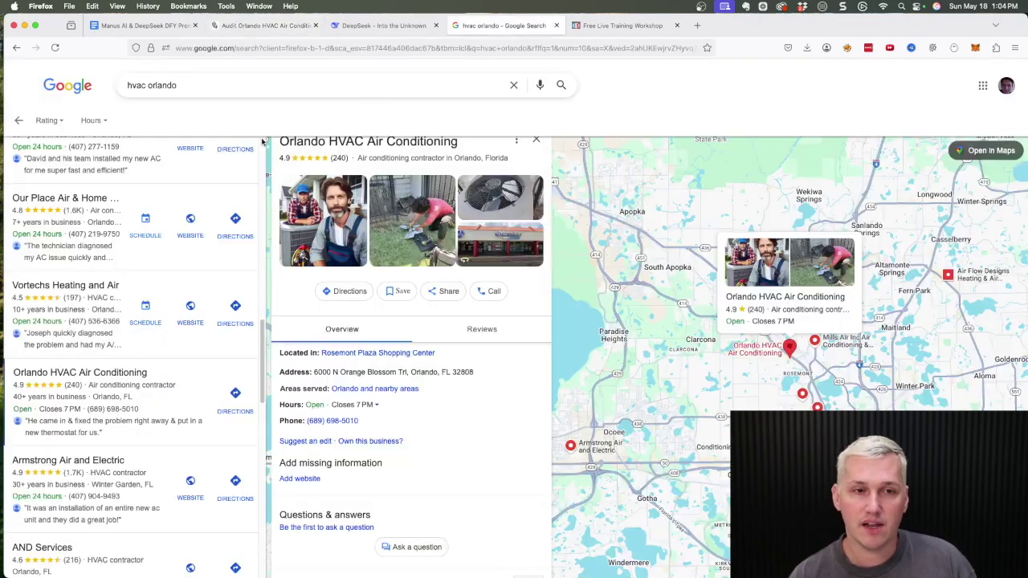
# Close the Orlando HVAC listing panel, scroll the results, then show the Paul James training page
pyautogui.click(18, 120)
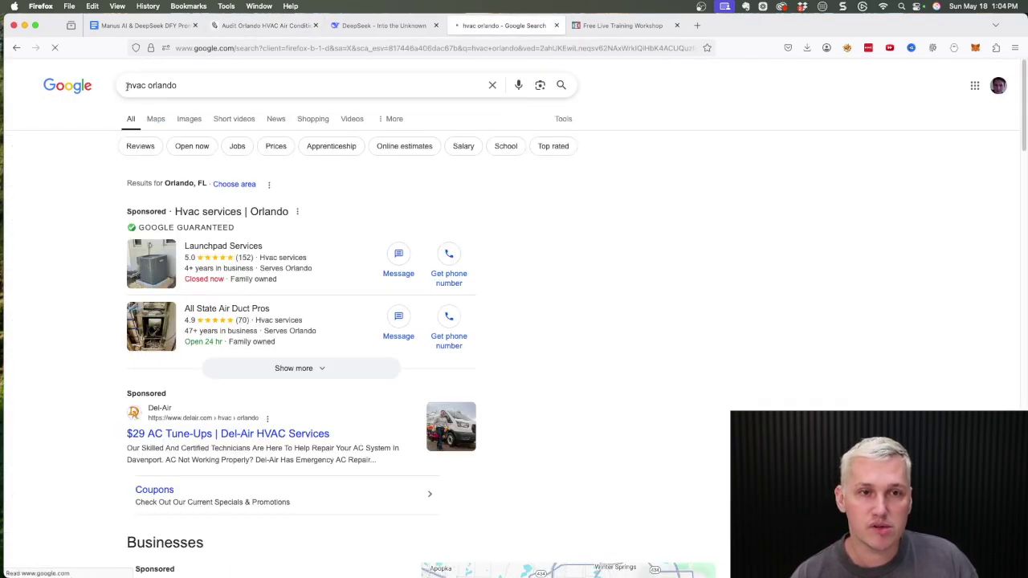
pyautogui.scroll(-5, 268, 455)
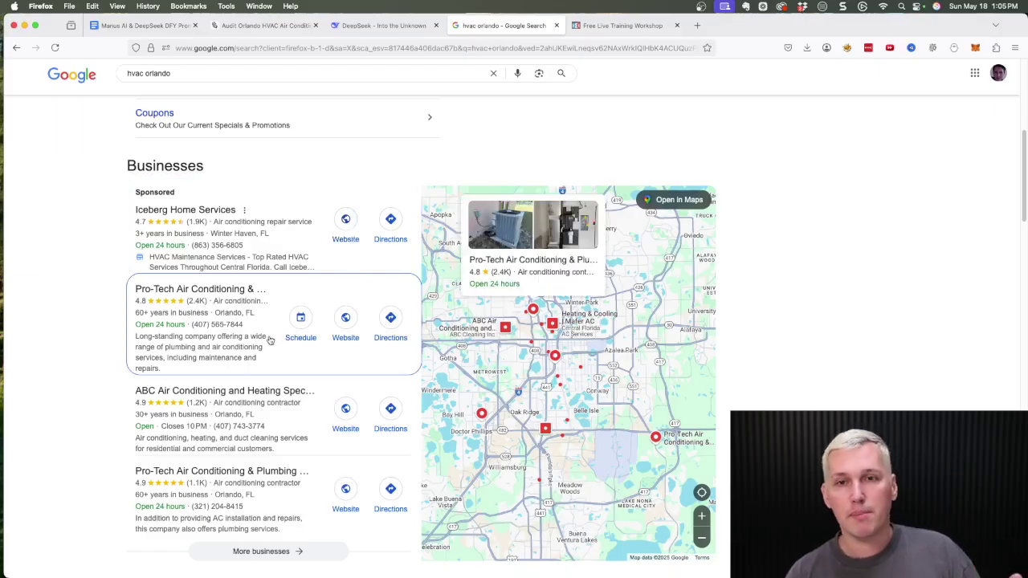
pyautogui.click(604, 27)
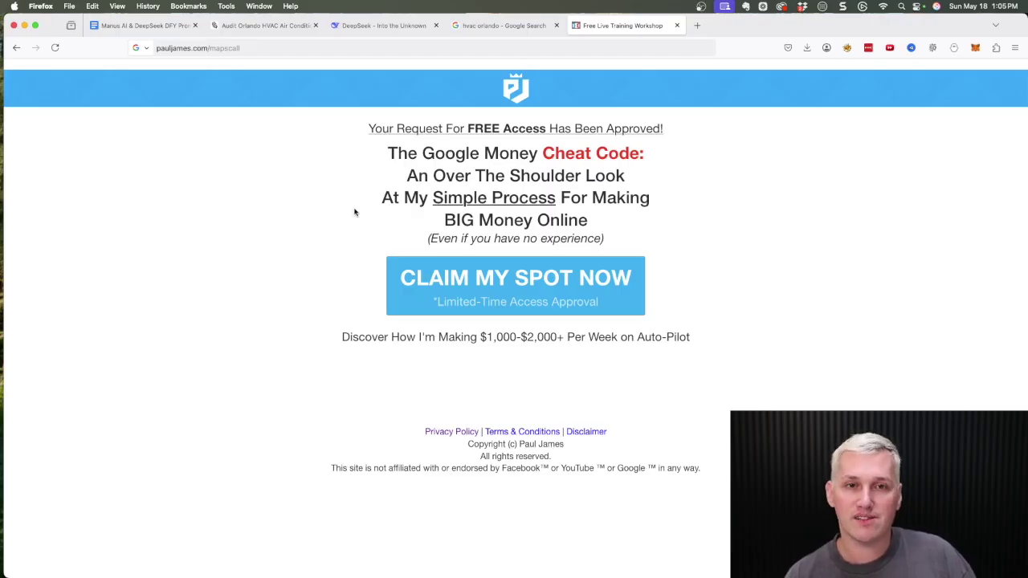
# Pass through the Manus audit report back to the DFY prompts doc at Step 3
pyautogui.click(241, 30)
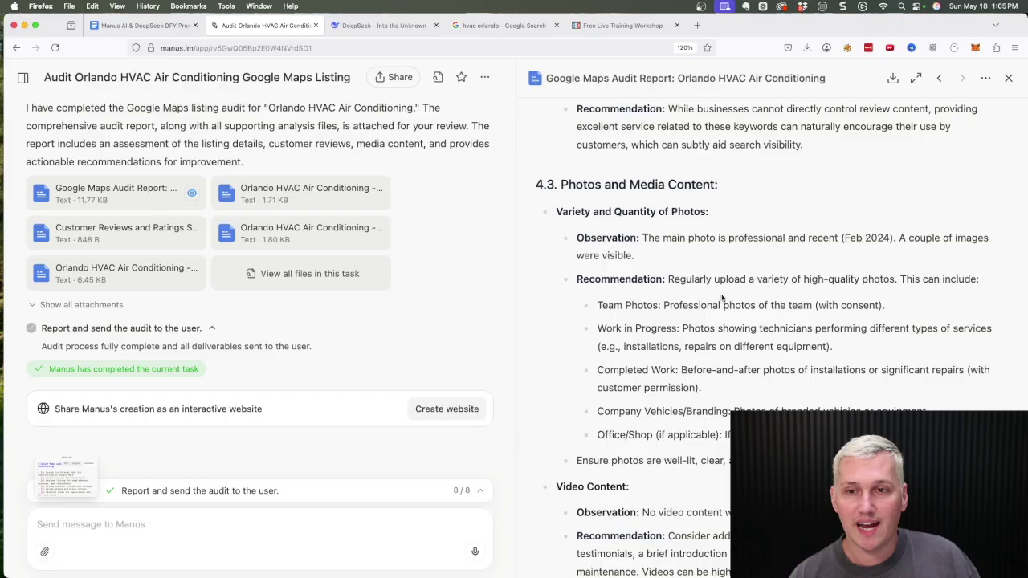
pyautogui.click(138, 26)
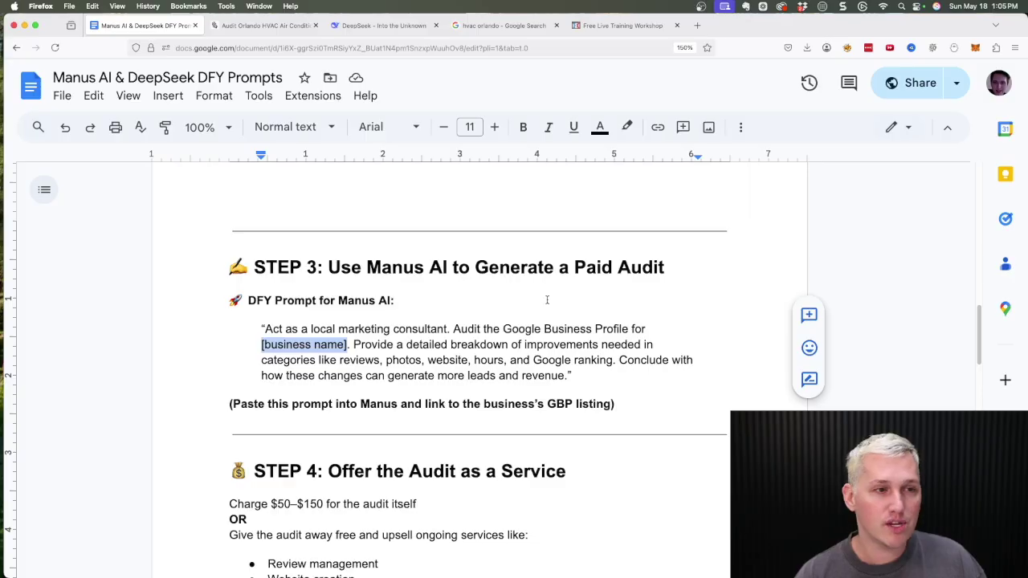
# Copy the quoted STEP 5 DeepSeek cold-email prompt from the doc and switch to DeepSeek
pyautogui.scroll(-5, 546, 298)
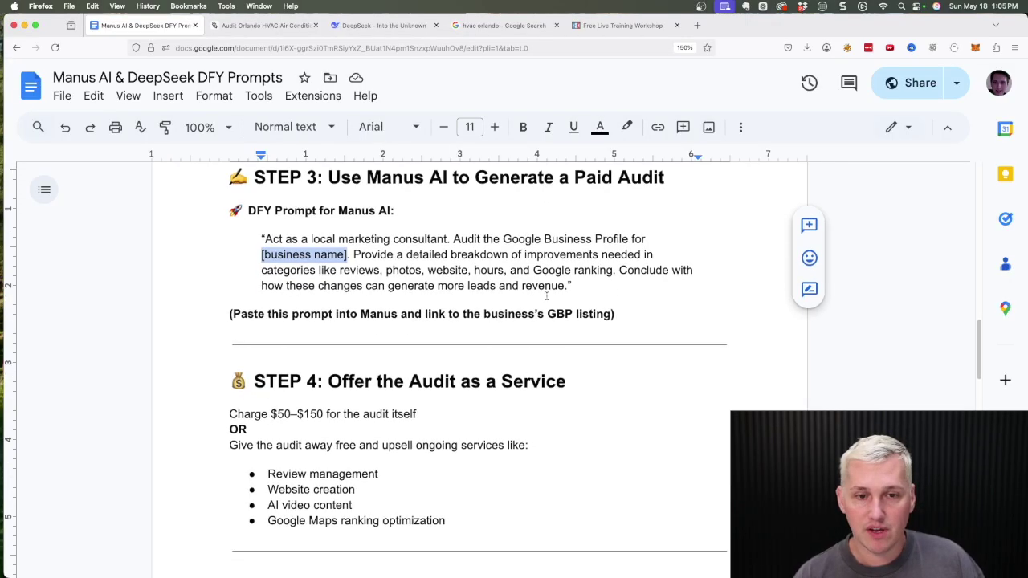
pyautogui.scroll(-1, 546, 292)
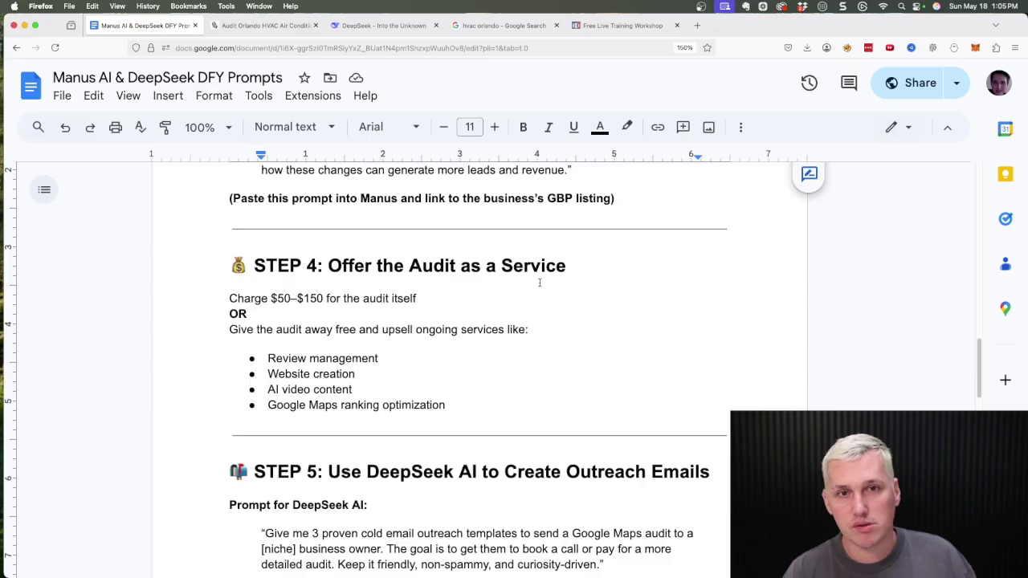
pyautogui.scroll(-3, 537, 287)
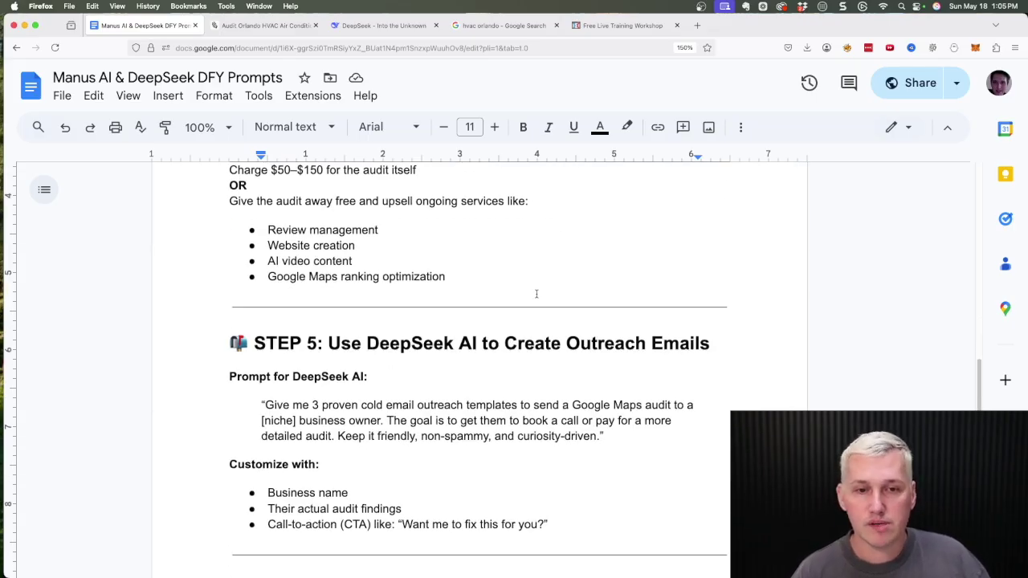
pyautogui.scroll(-2, 536, 294)
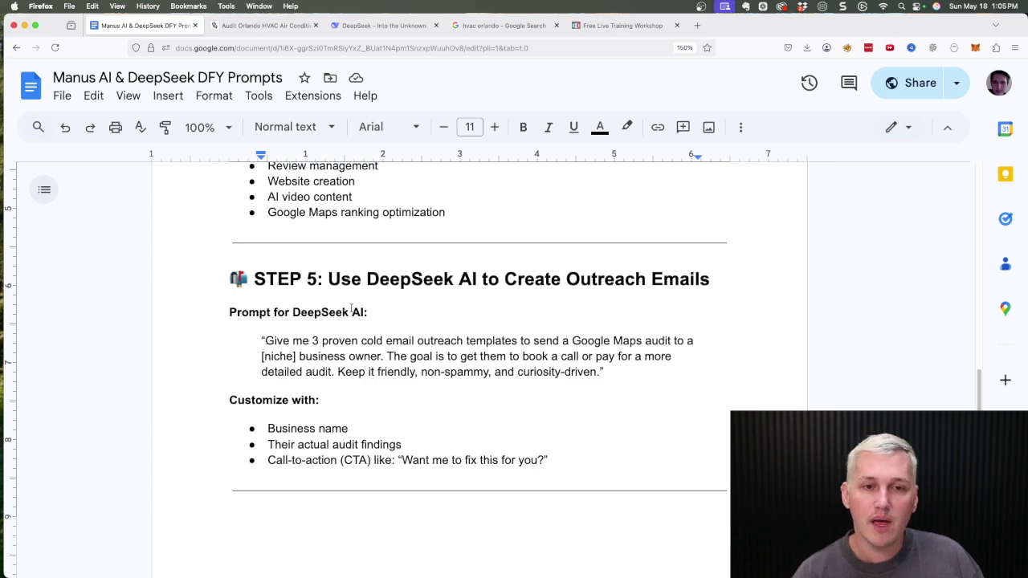
pyautogui.moveTo(266, 340); pyautogui.dragTo(601, 372)
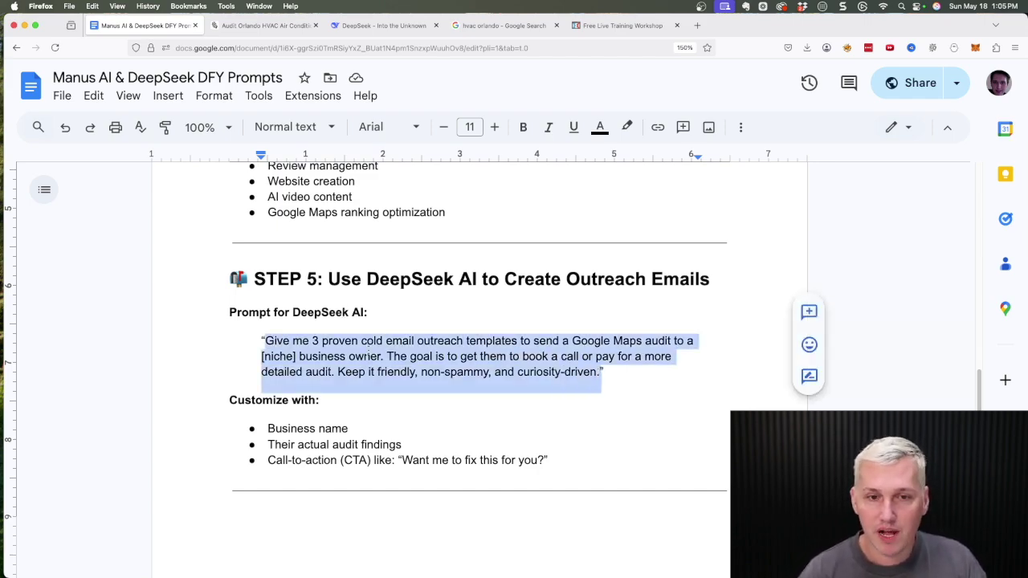
pyautogui.rightClick(284, 346)
pyautogui.click(304, 197)
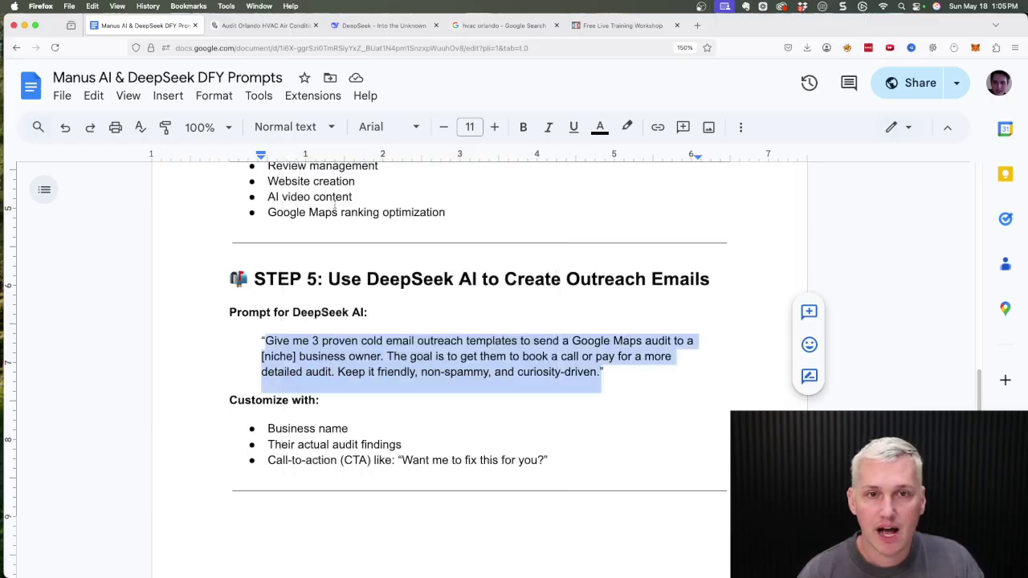
pyautogui.click(384, 26)
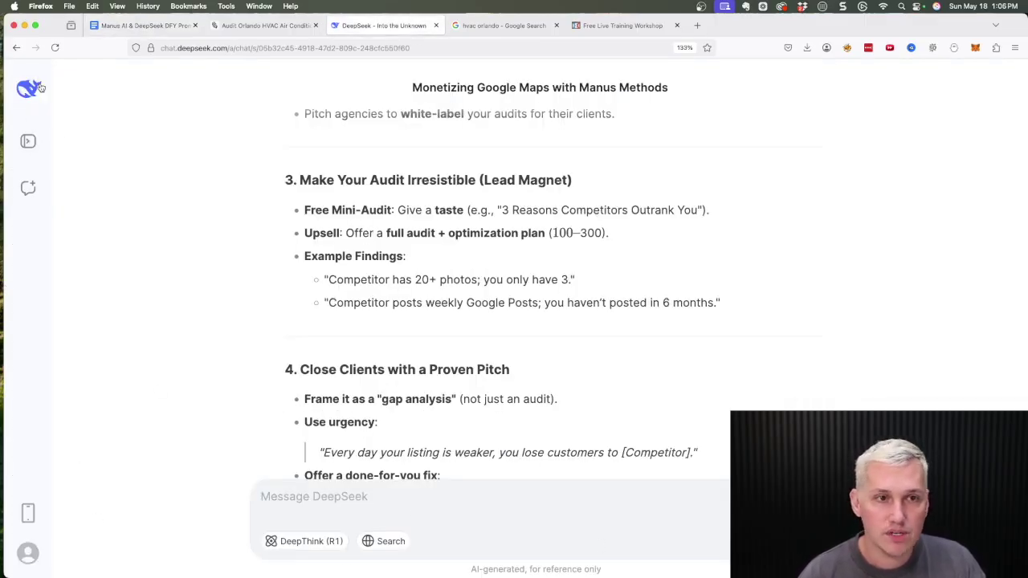
# In a new DeepSeek chat, paste the cold email prompt, replace [niche] with hvac, and send it
pyautogui.click(29, 189)
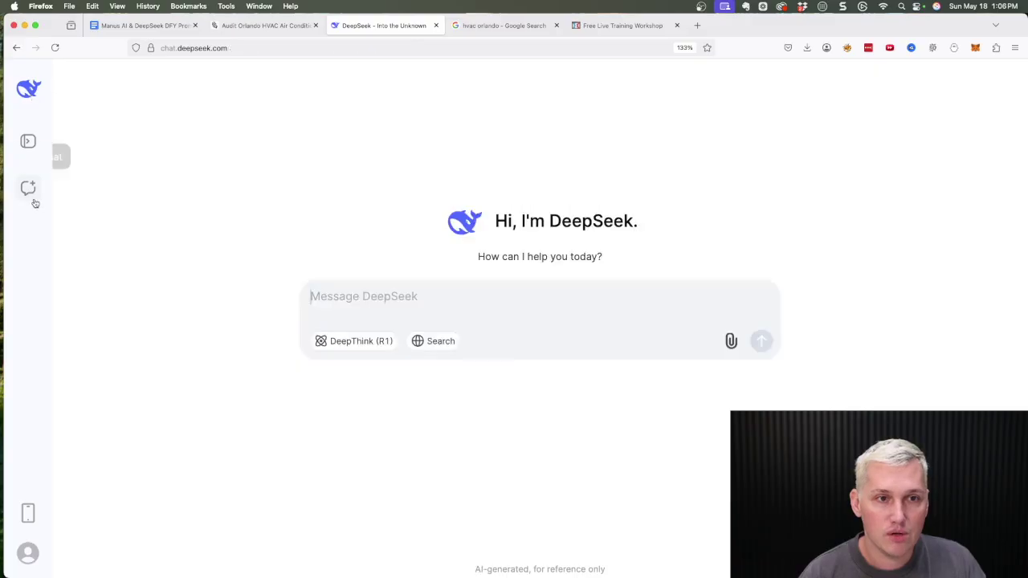
pyautogui.rightClick(386, 300)
pyautogui.click(400, 352)
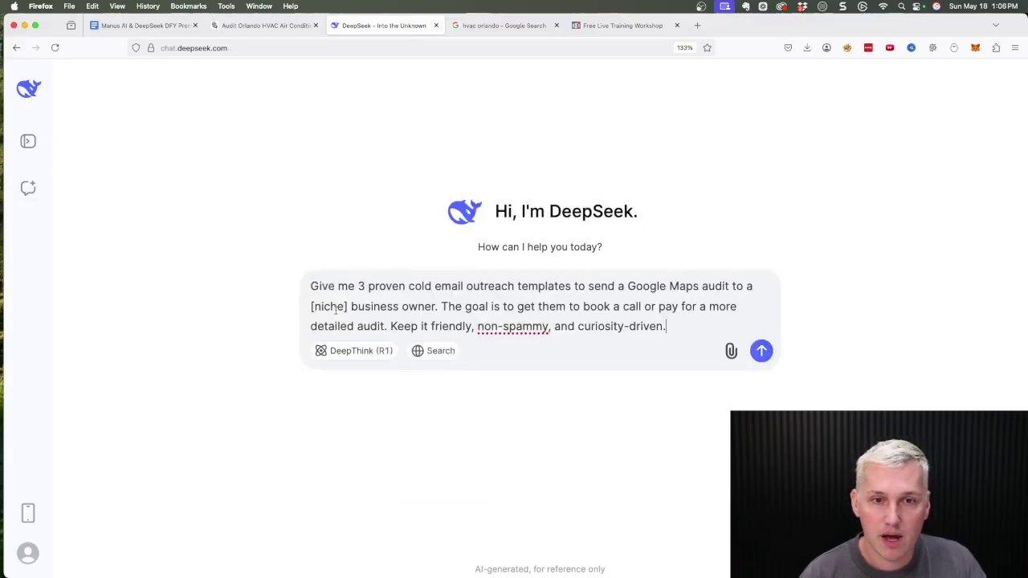
pyautogui.doubleClick(336, 307)
pyautogui.press('BackSpace')
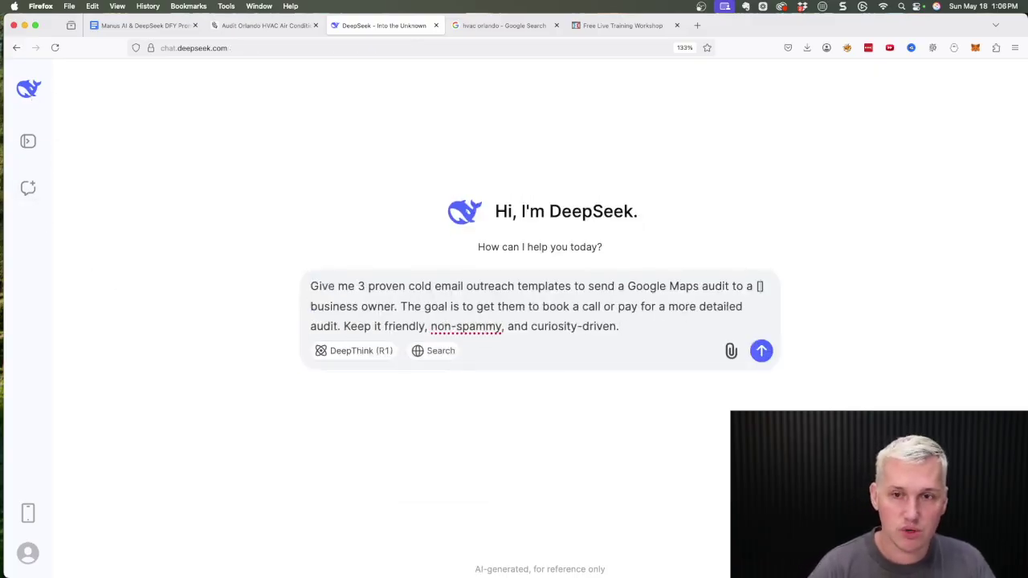
pyautogui.press('Delete')
pyautogui.press('BackSpace')
pyautogui.write('hvac')
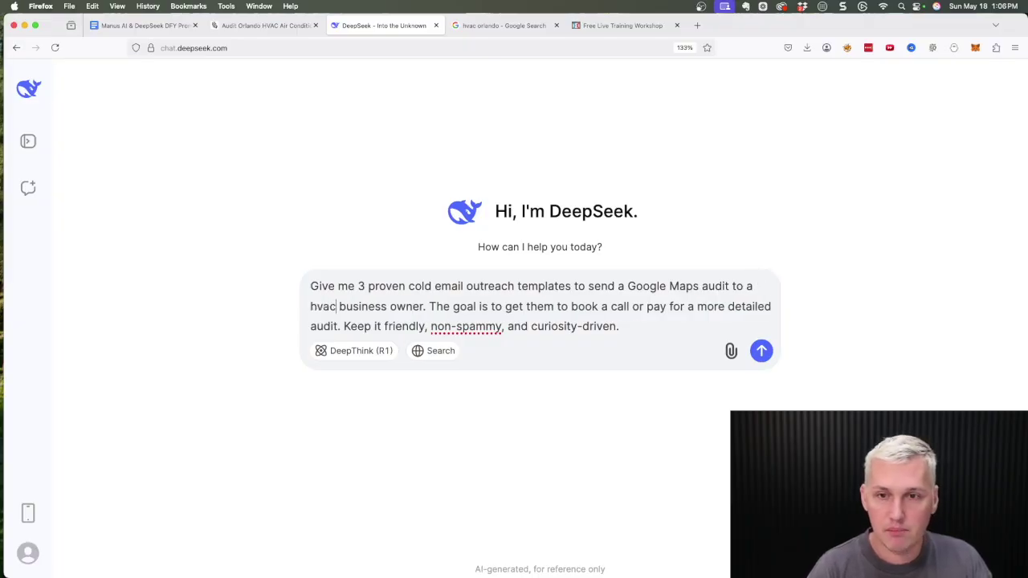
pyautogui.press('Return')
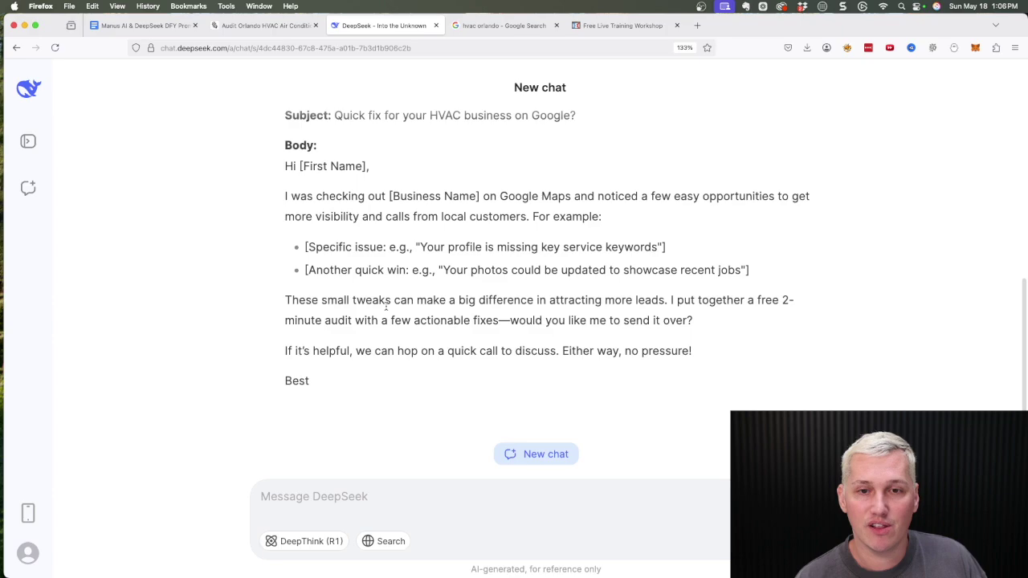
# Highlight Template 1's subject line and key phrases in the Quick Win email body
pyautogui.scroll(4, 386, 310)
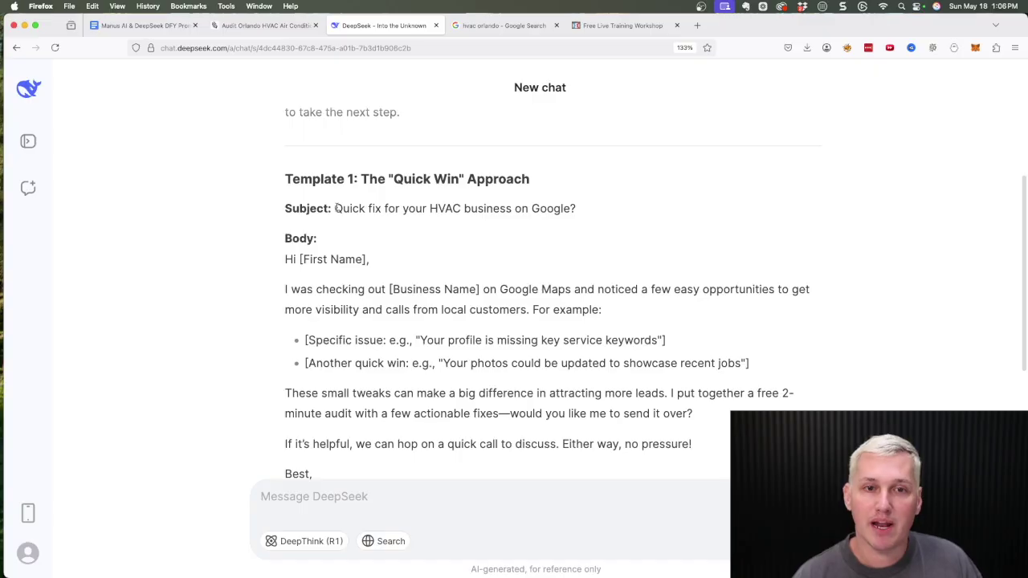
pyautogui.scroll(-1, 382, 212)
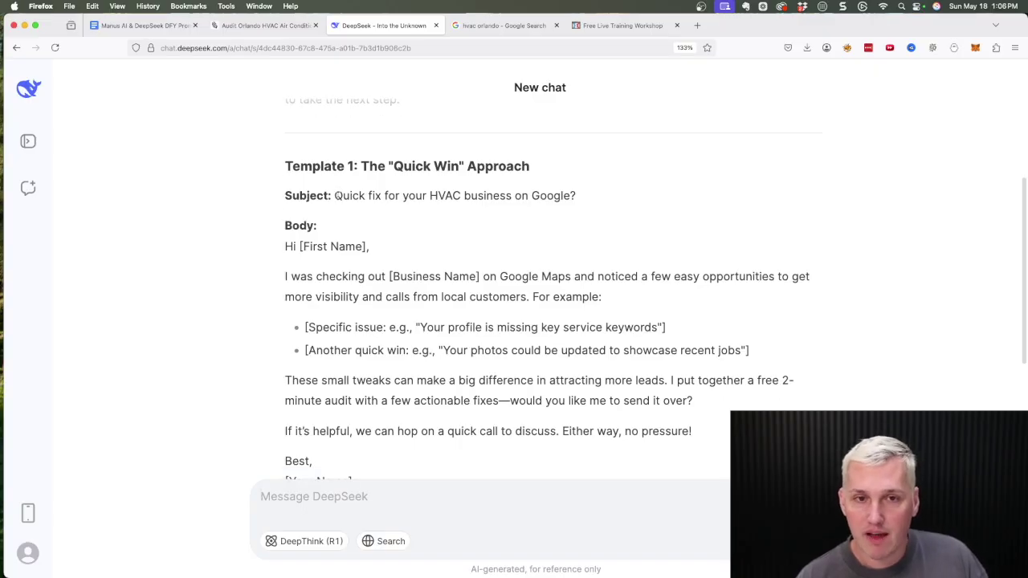
pyautogui.moveTo(334, 195); pyautogui.dragTo(580, 204)
pyautogui.click(288, 246)
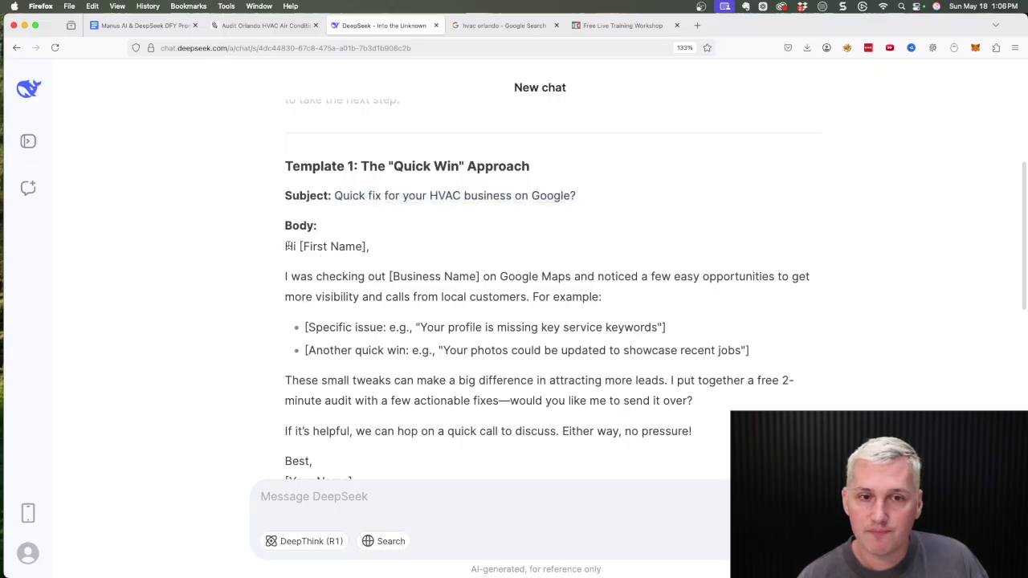
pyautogui.moveTo(298, 276); pyautogui.dragTo(480, 276)
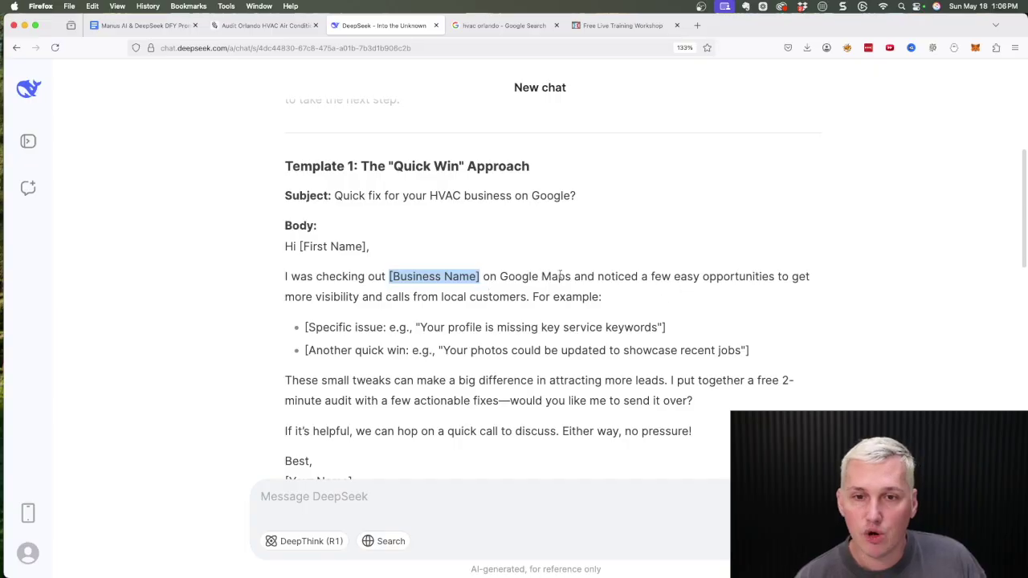
pyautogui.moveTo(557, 277); pyautogui.dragTo(588, 277)
pyautogui.moveTo(687, 277); pyautogui.dragTo(740, 277)
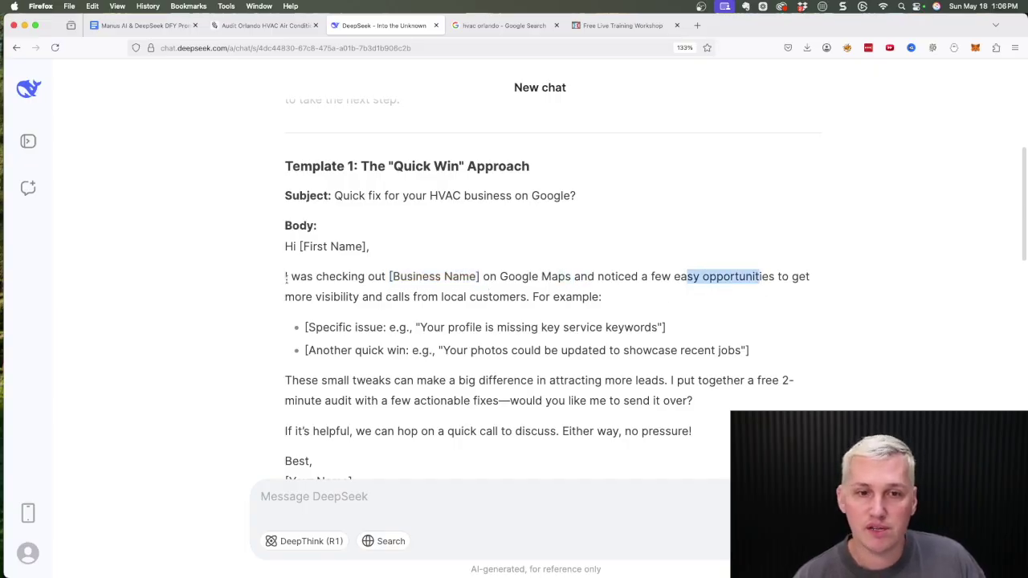
pyautogui.moveTo(333, 297); pyautogui.dragTo(402, 297)
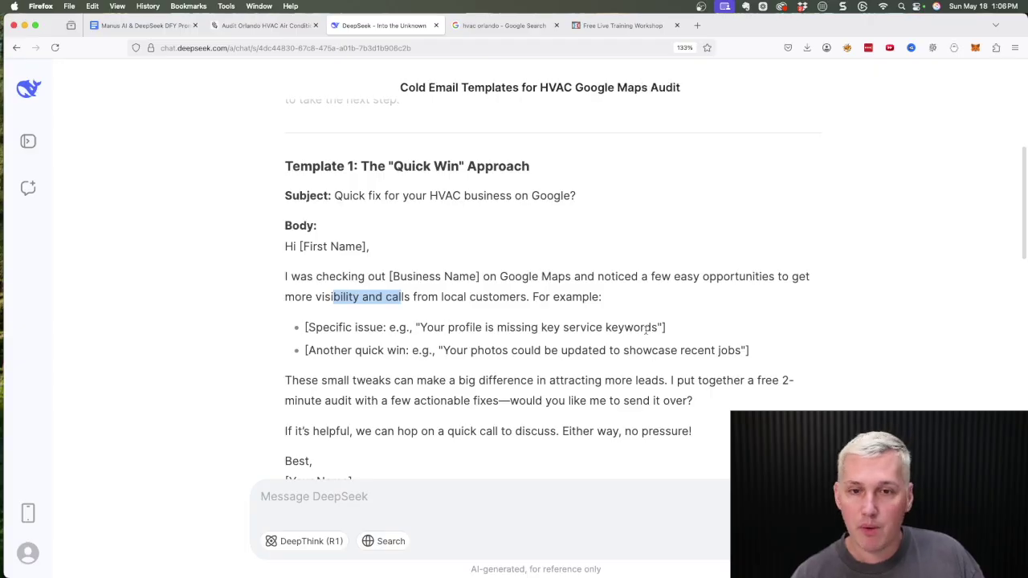
# Highlight Template 1's two example issue bullets, then return to the Manus audit report
pyautogui.click(305, 327)
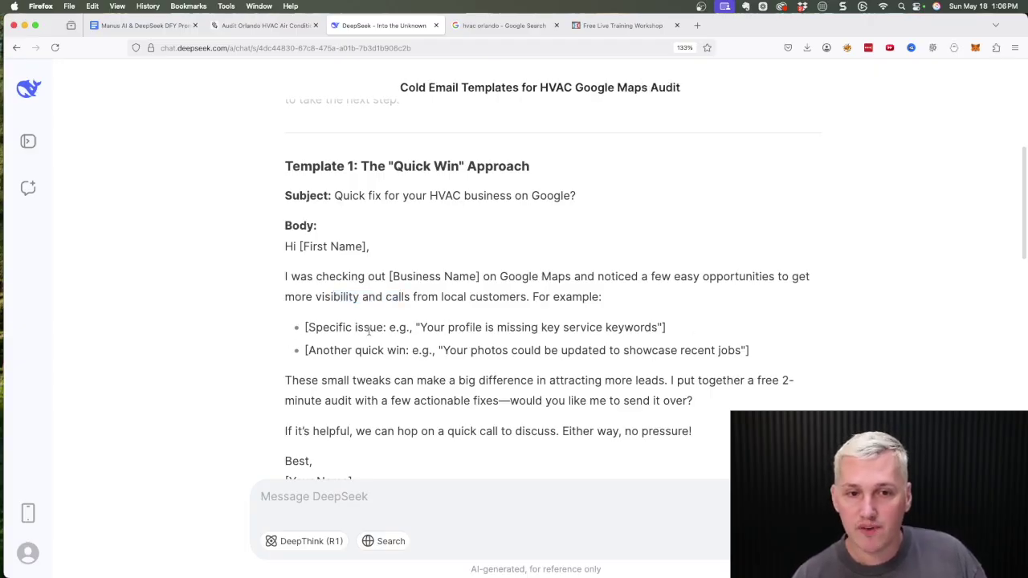
pyautogui.moveTo(305, 327); pyautogui.dragTo(774, 363)
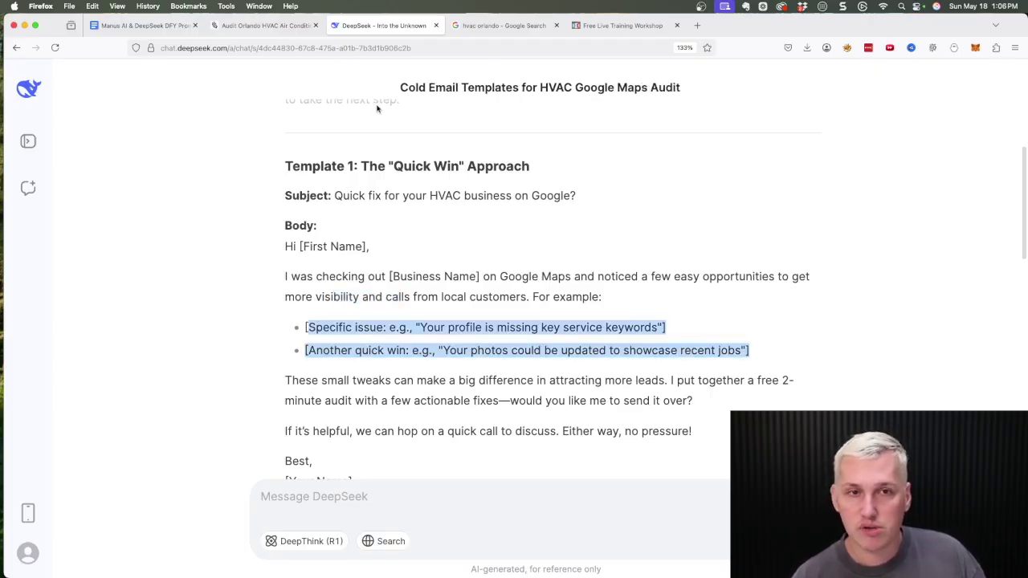
pyautogui.moveTo(270, 36)
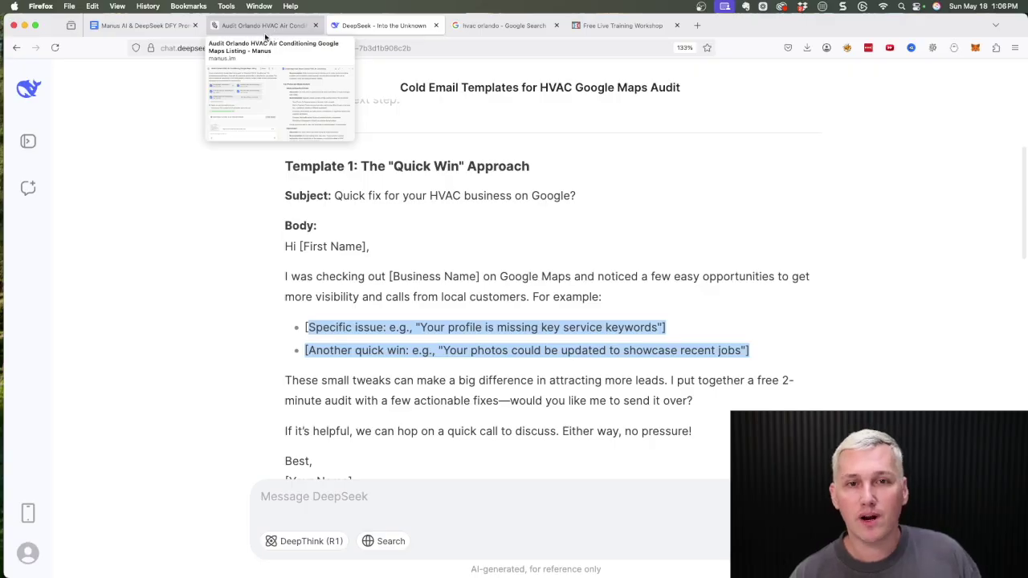
pyautogui.hotkey('ctrl', 'shift', 'Tab')
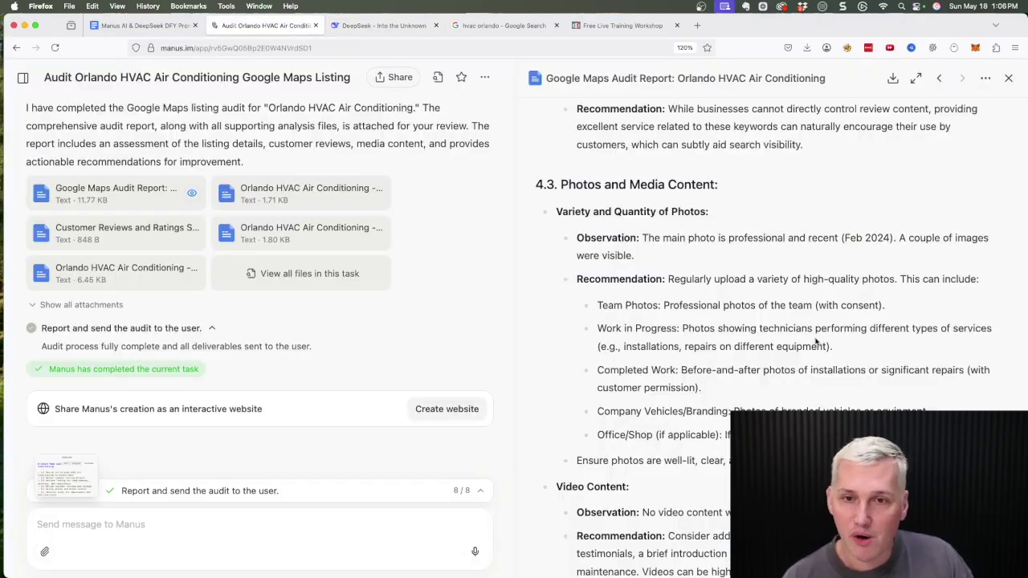
pyautogui.scroll(3, 817, 343)
pyautogui.scroll(-3, 723, 337)
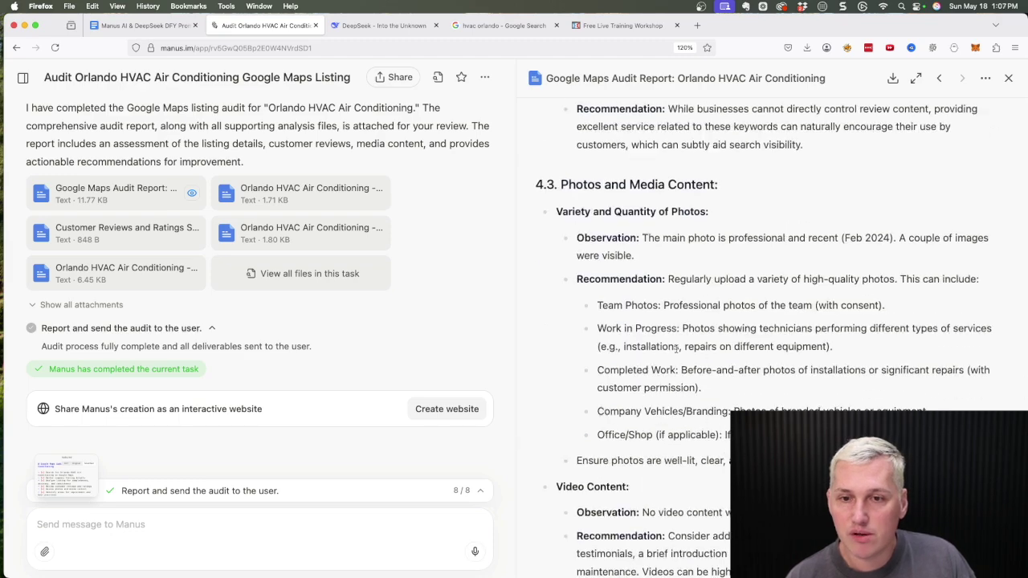
pyautogui.scroll(3, 676, 347)
pyautogui.scroll(-2, 627, 418)
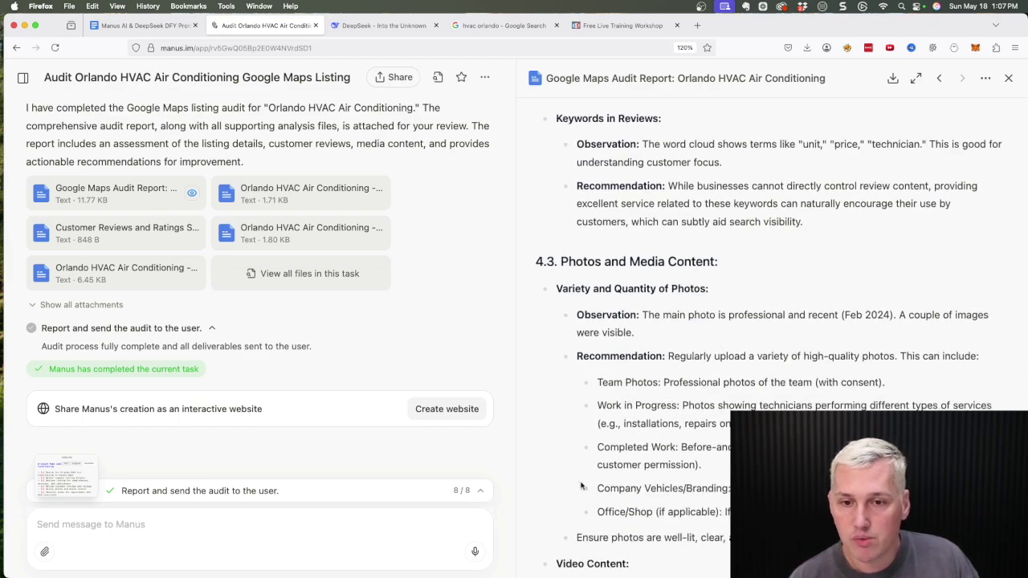
pyautogui.scroll(1, 652, 488)
pyautogui.scroll(2, 650, 335)
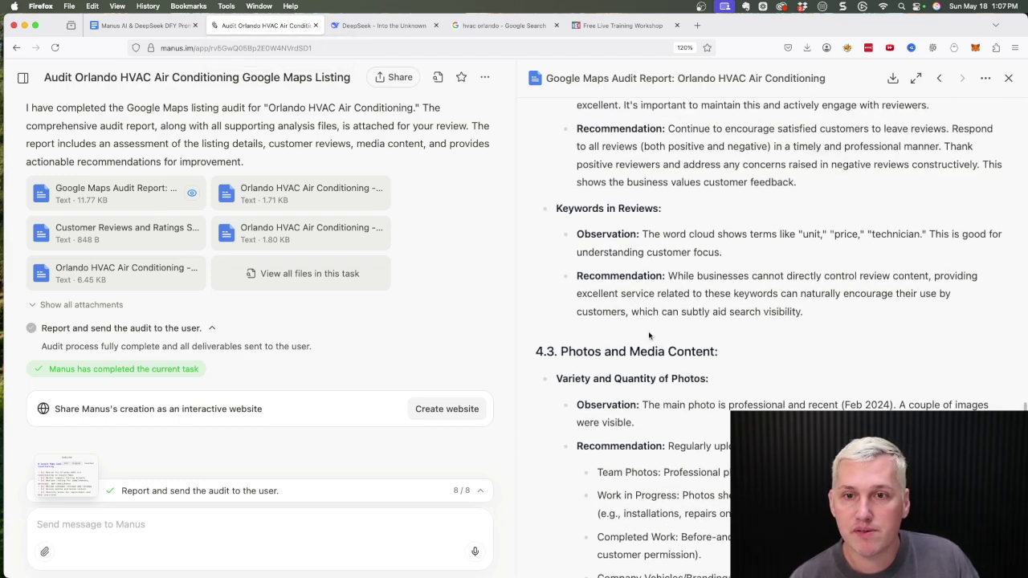
pyautogui.scroll(15, 711, 280)
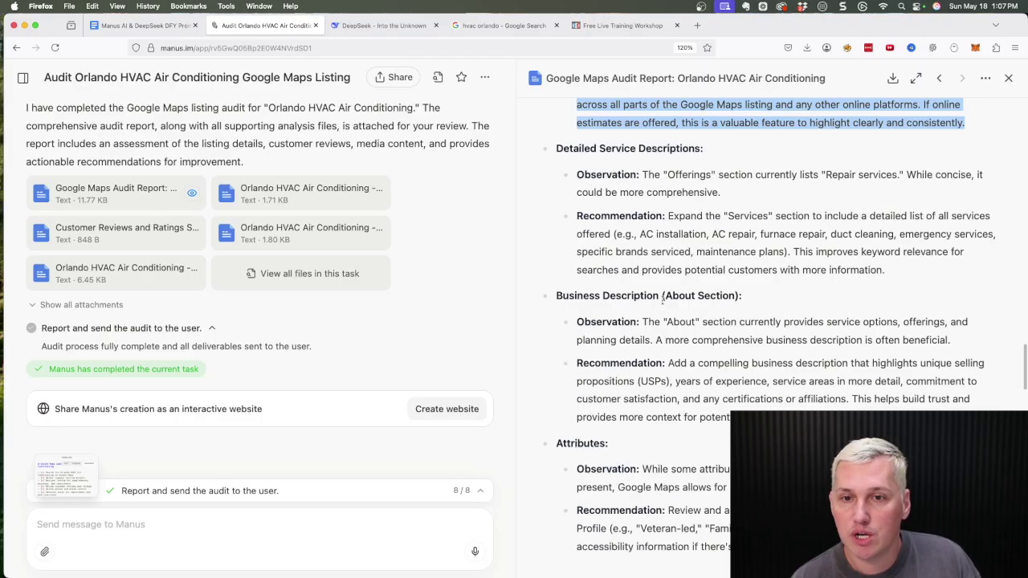
pyautogui.scroll(4, 669, 316)
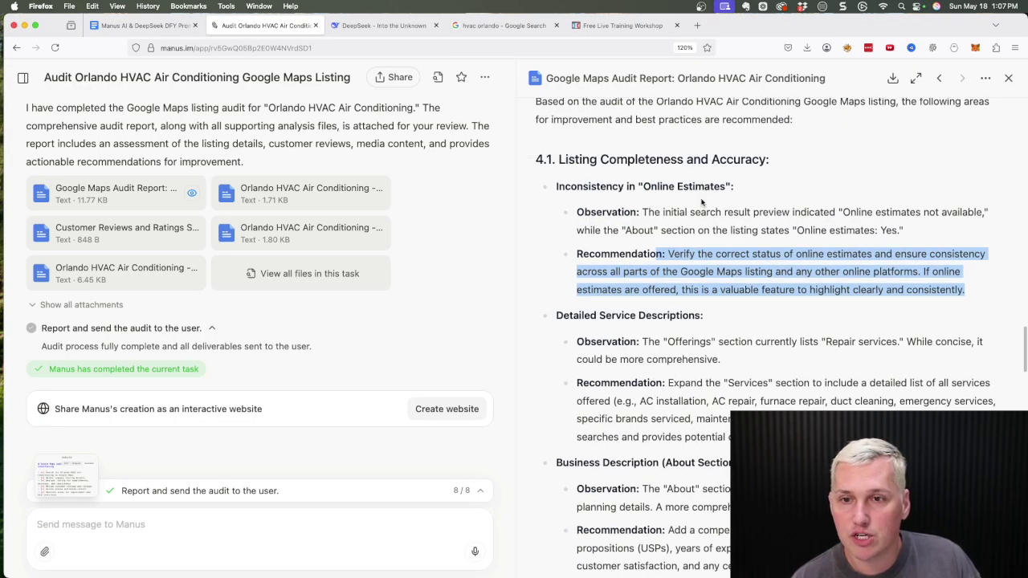
pyautogui.click(828, 212)
pyautogui.moveTo(664, 212); pyautogui.dragTo(866, 241)
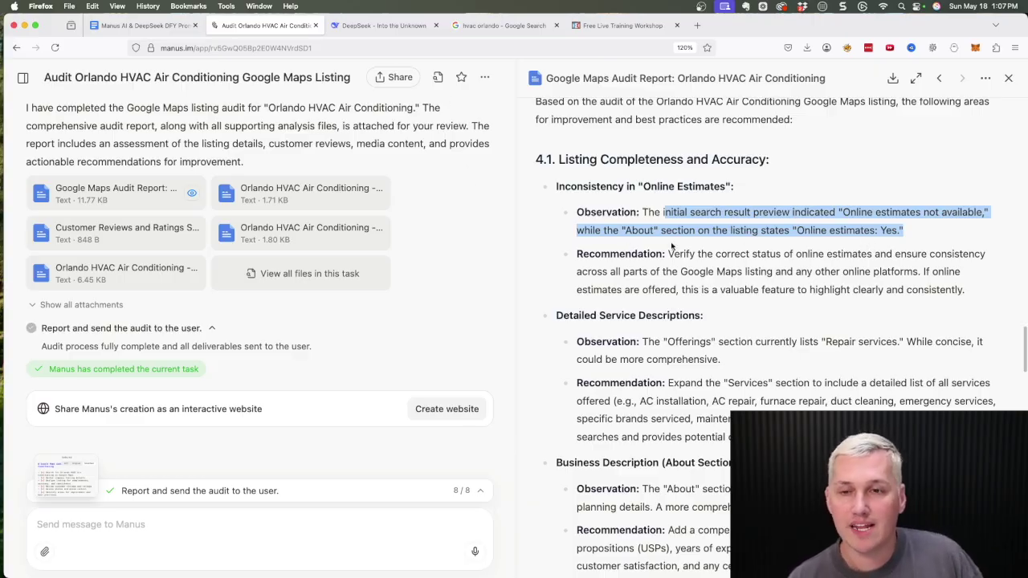
# Back in DeepSeek, highlight the free audit offer sentence and the no-pressure closing line
pyautogui.click(347, 25)
pyautogui.scroll(-2, 313, 374)
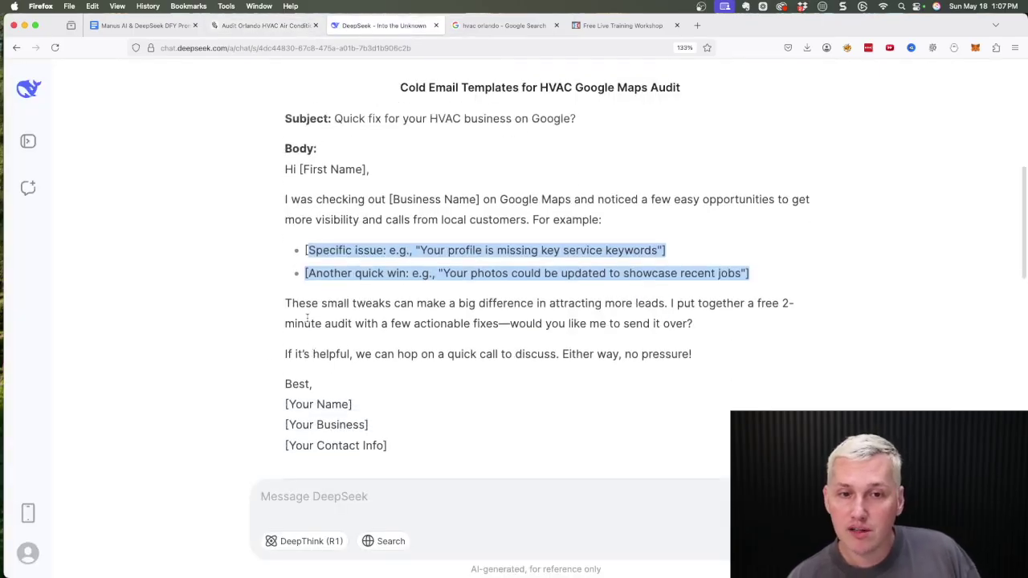
pyautogui.moveTo(289, 302); pyautogui.dragTo(420, 324)
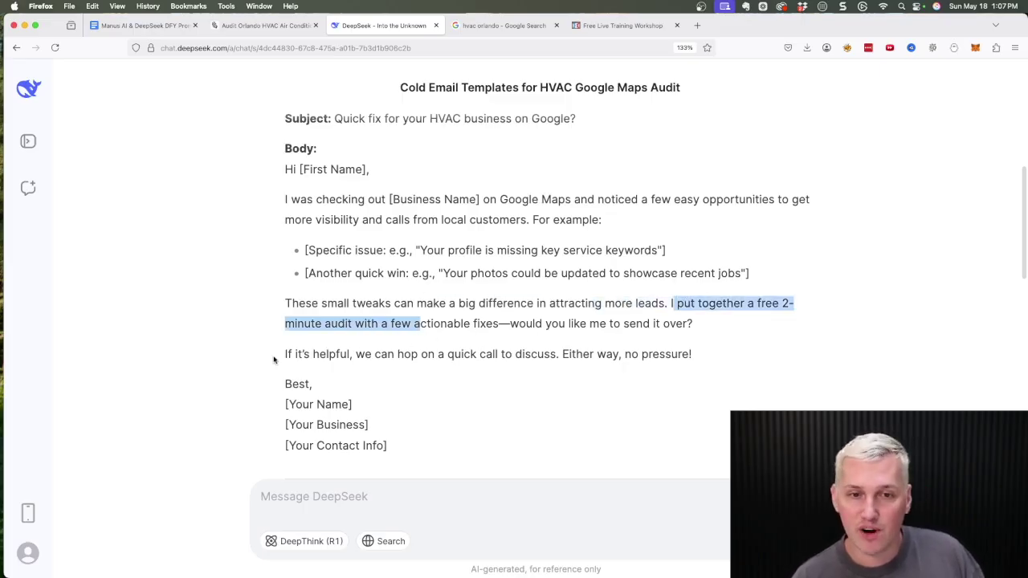
pyautogui.moveTo(421, 355); pyautogui.dragTo(714, 363)
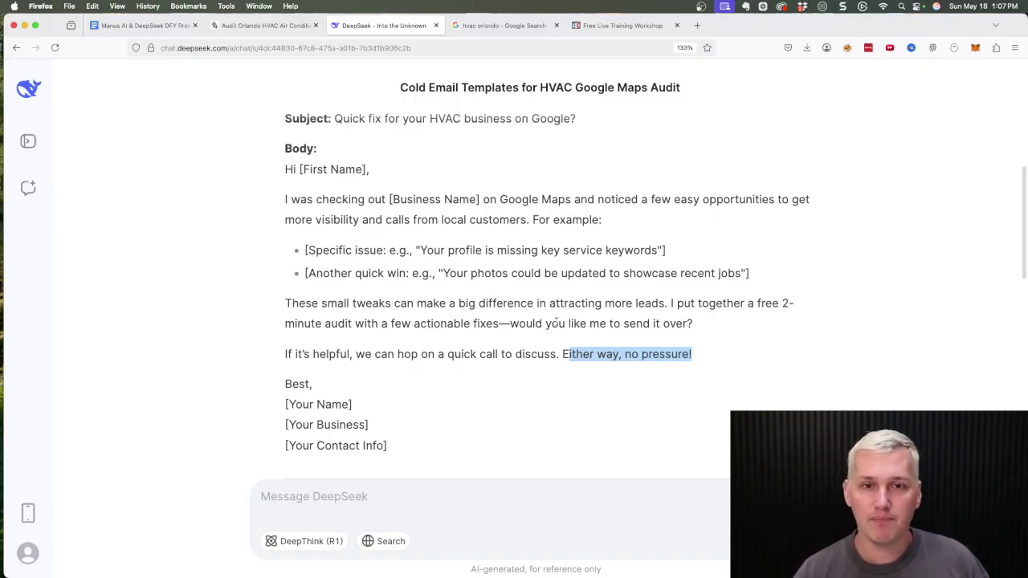
# Read through Templates 2 and 3, highlighting lines of the competitor comparison and social proof emails
pyautogui.scroll(-5, 501, 324)
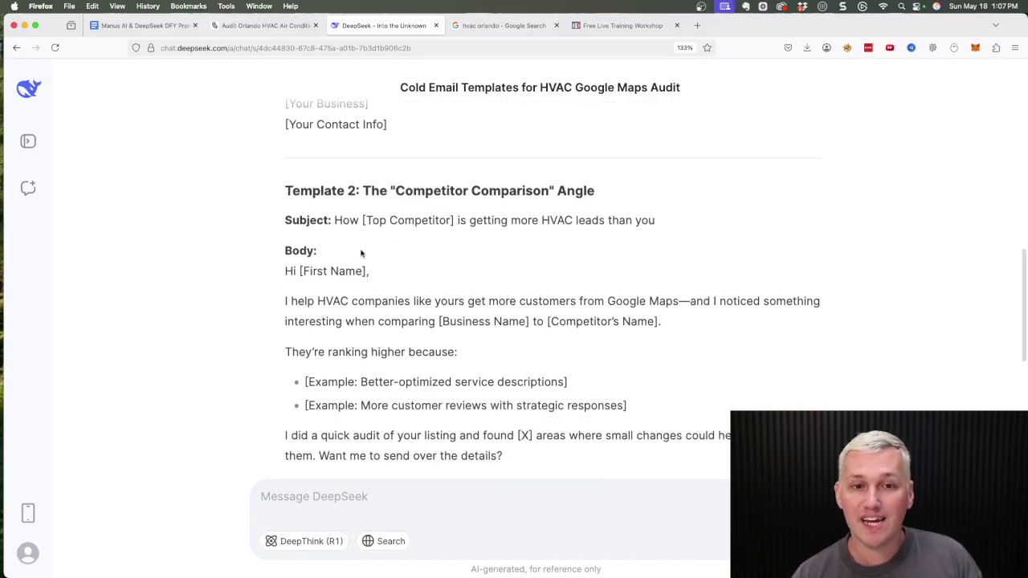
pyautogui.moveTo(299, 191); pyautogui.dragTo(595, 191)
pyautogui.scroll(-4, 281, 394)
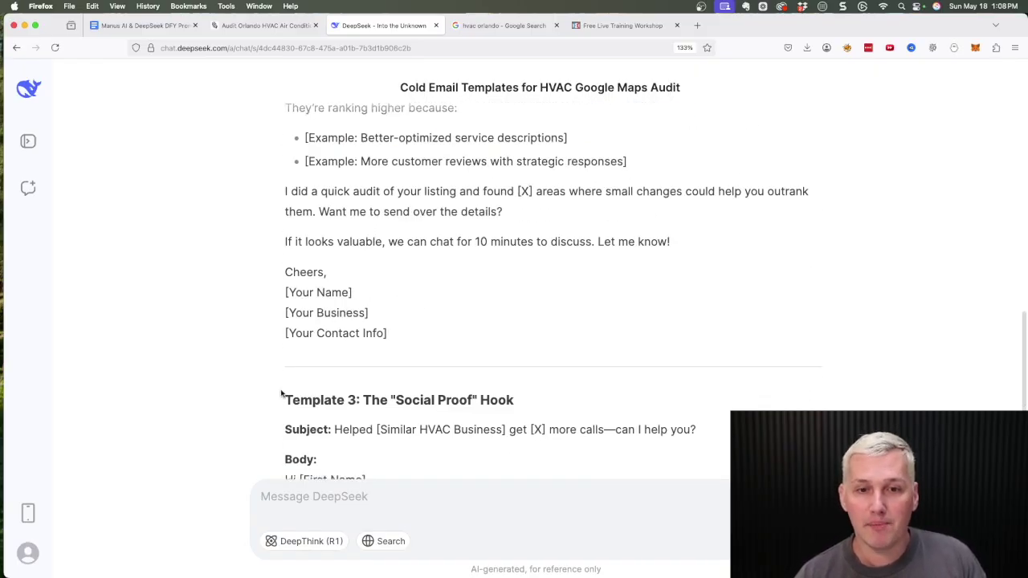
pyautogui.scroll(-1, 272, 348)
pyautogui.moveTo(299, 323); pyautogui.dragTo(535, 337)
pyautogui.scroll(-4, 514, 330)
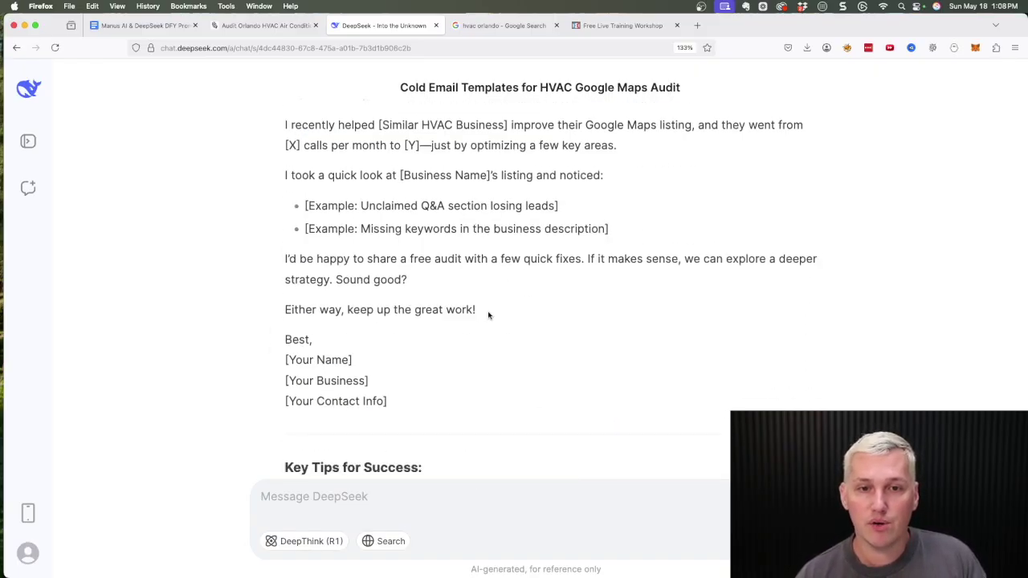
# Review the DFY Prompts document from its title down to STEP 6, then back up to STEP 5
pyautogui.click(142, 26)
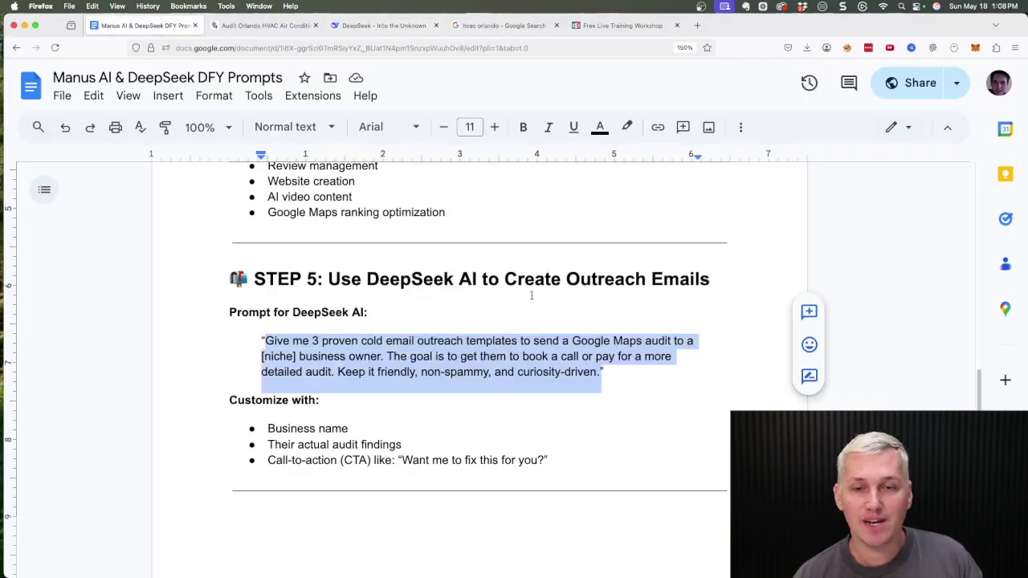
pyautogui.scroll(20, 531, 296)
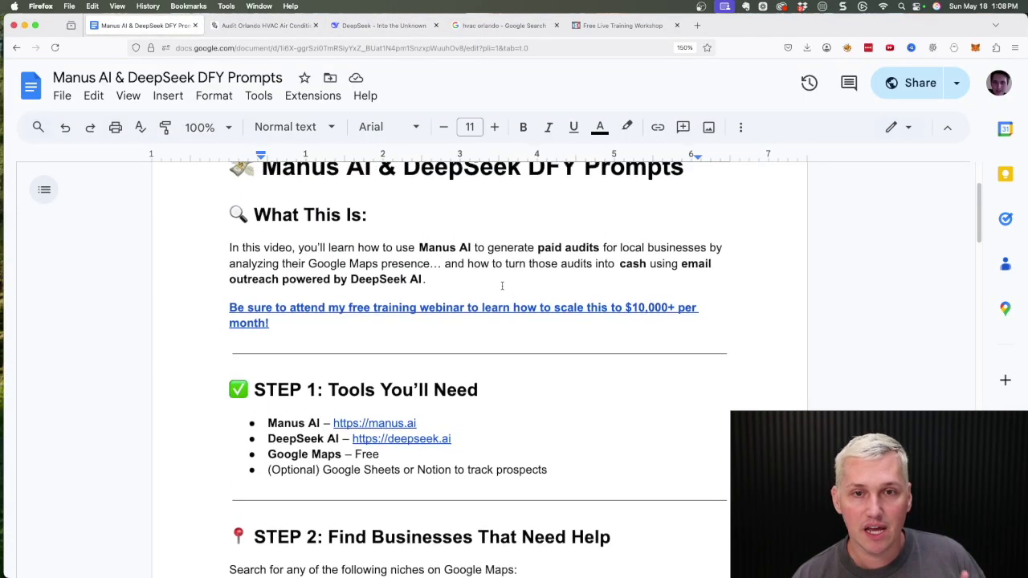
pyautogui.scroll(-10, 500, 289)
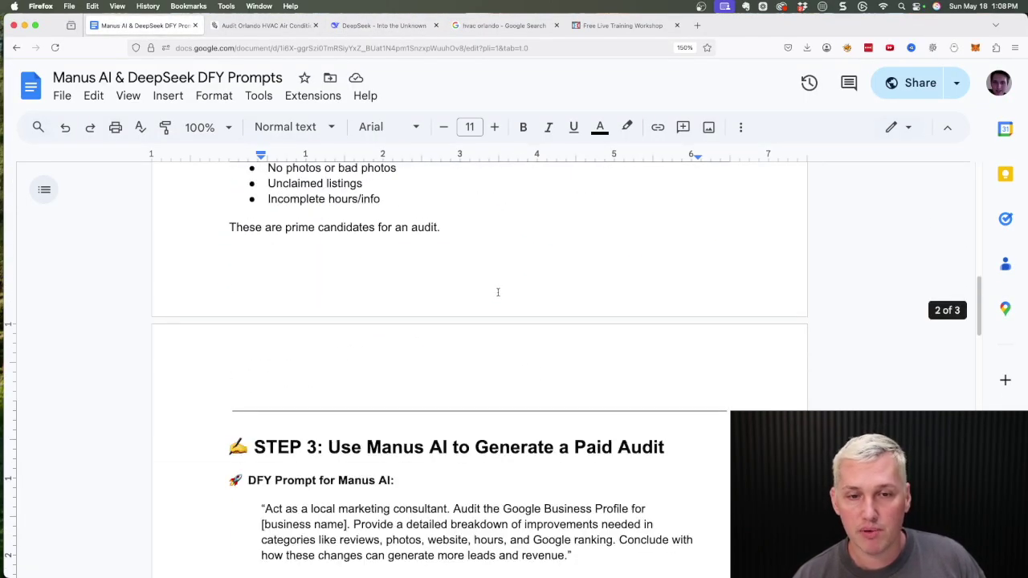
pyautogui.scroll(-10, 498, 292)
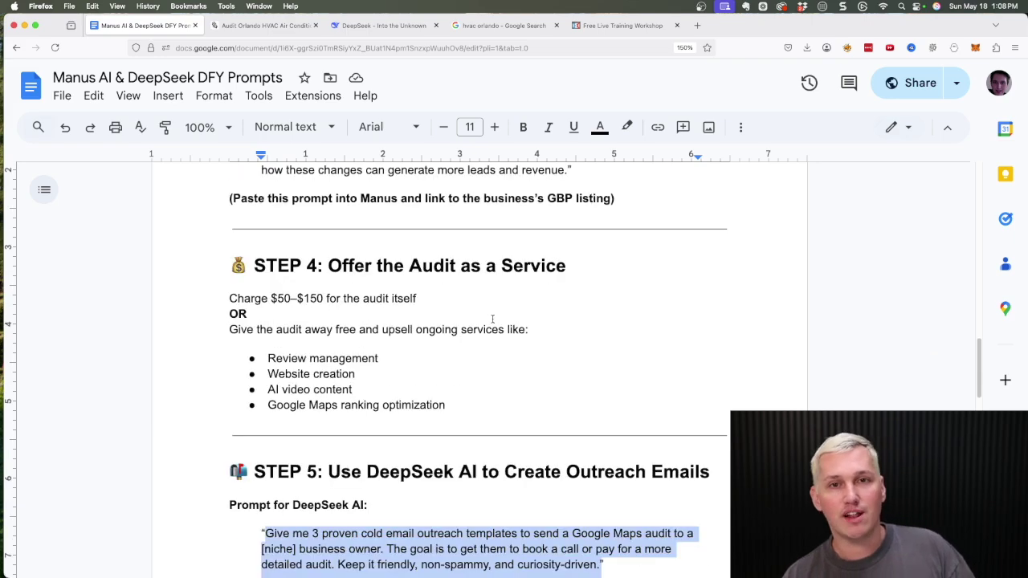
pyautogui.scroll(-4, 490, 319)
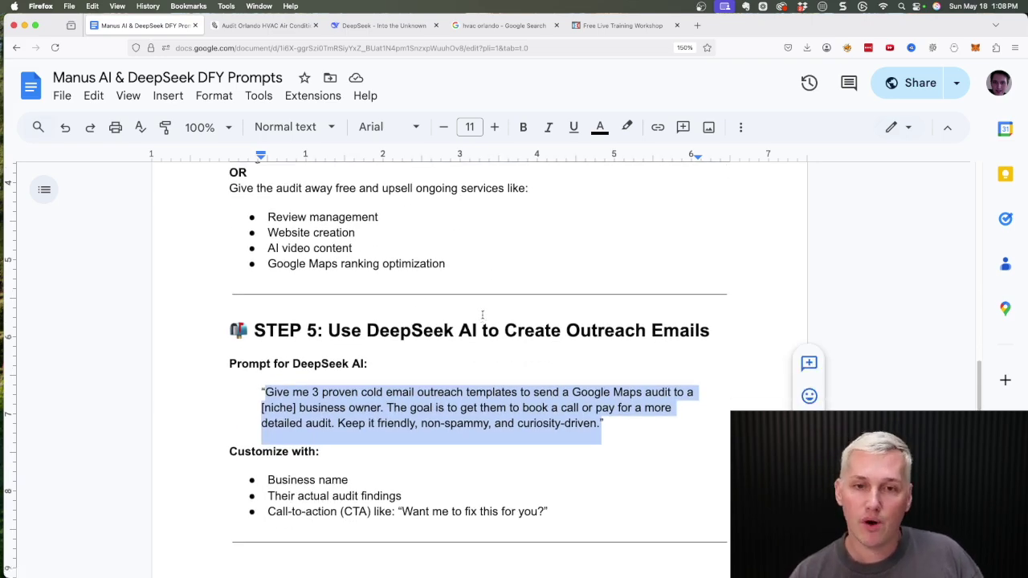
pyautogui.scroll(-9, 483, 317)
pyautogui.scroll(-7, 487, 320)
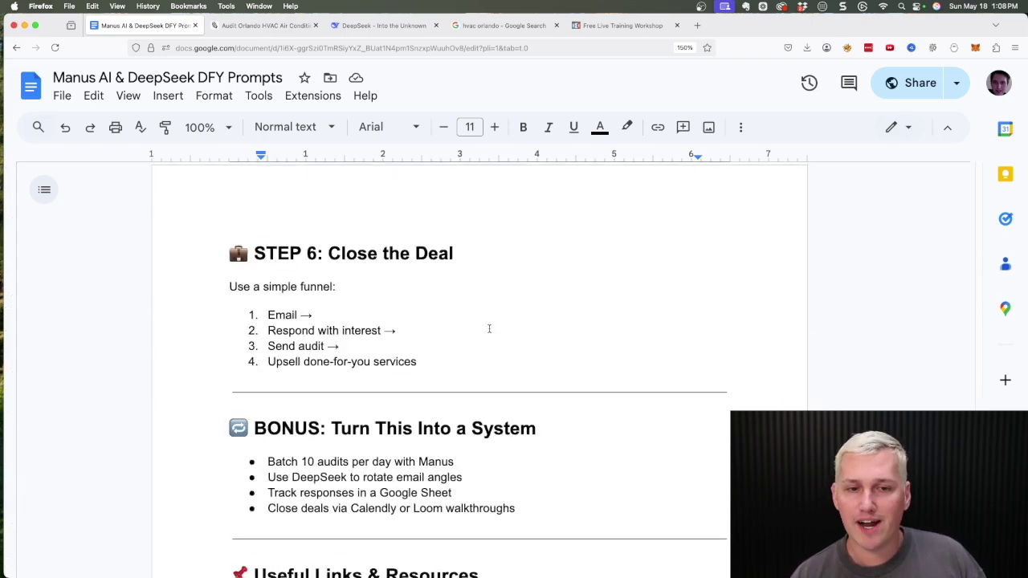
pyautogui.scroll(10, 490, 325)
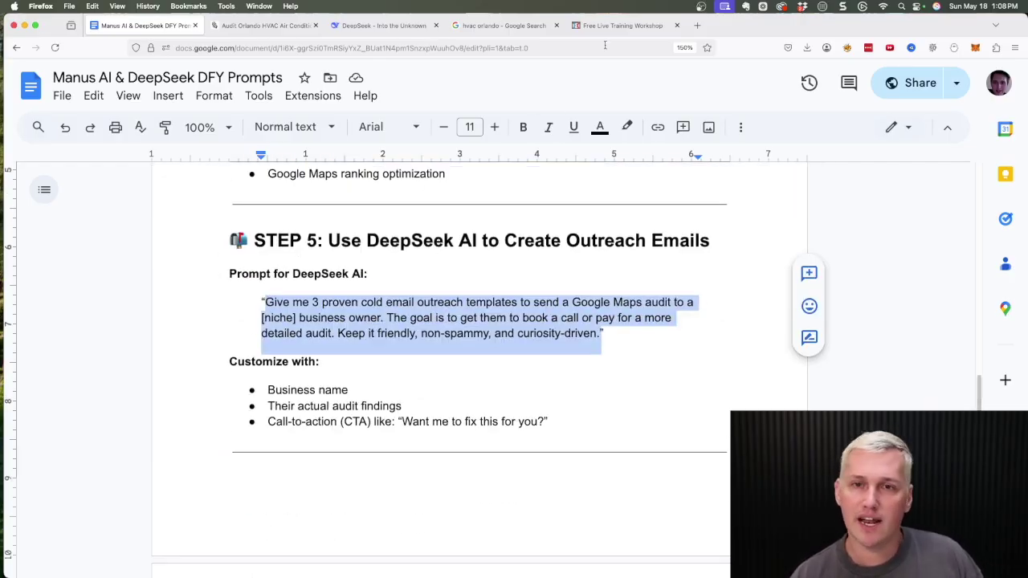
pyautogui.click(602, 26)
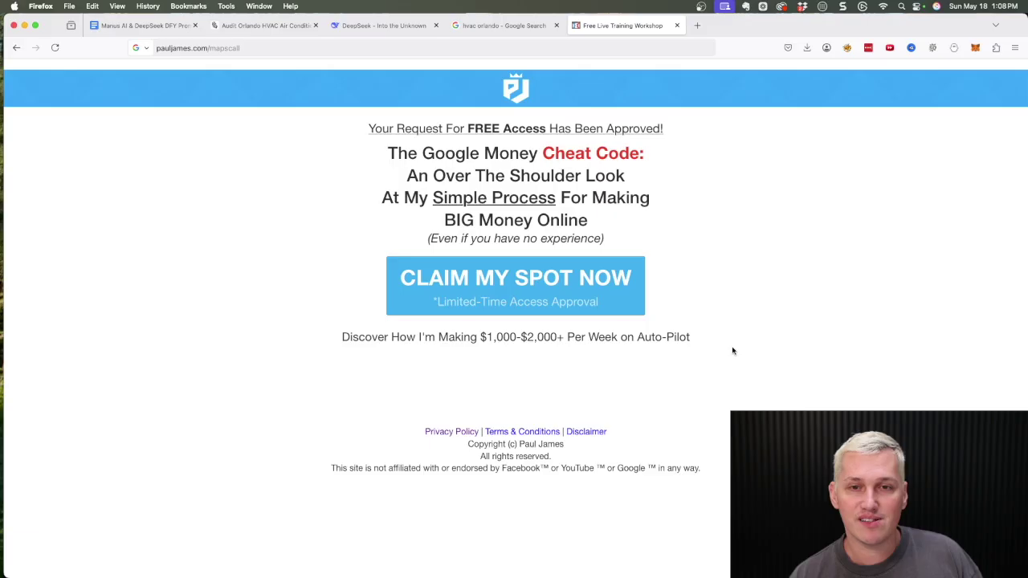